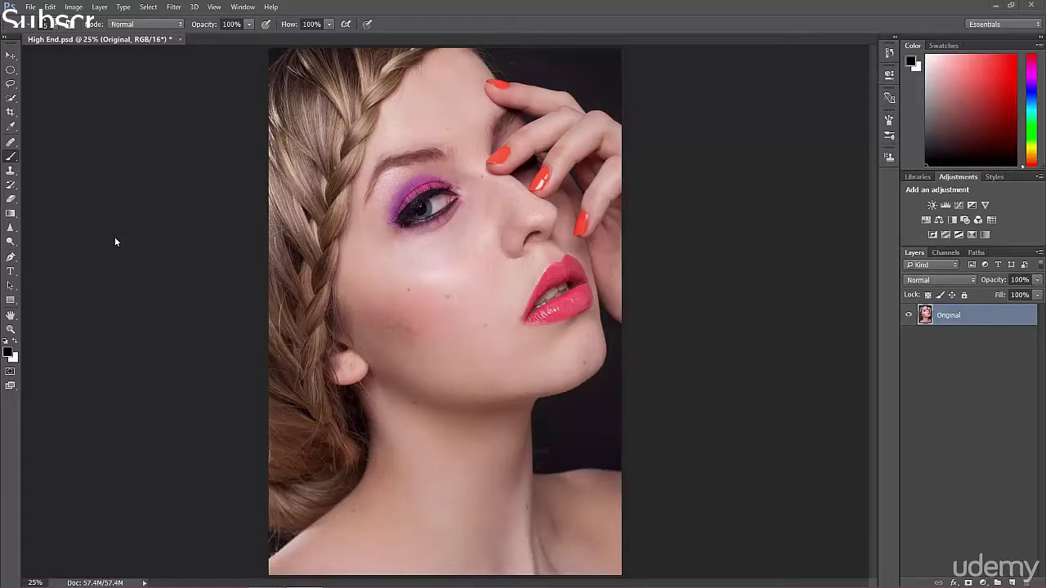
click(12, 143)
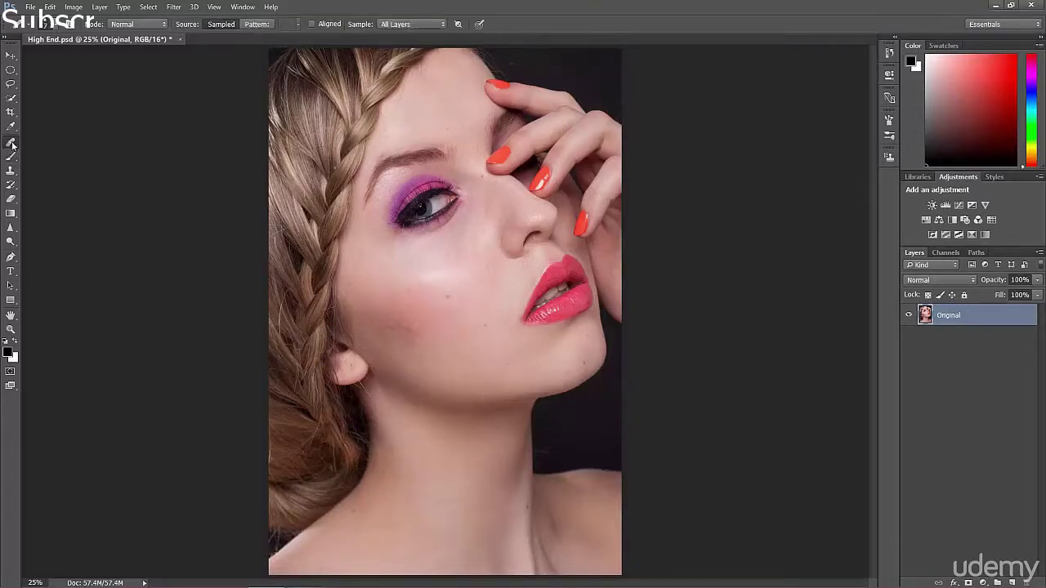
click(12, 143)
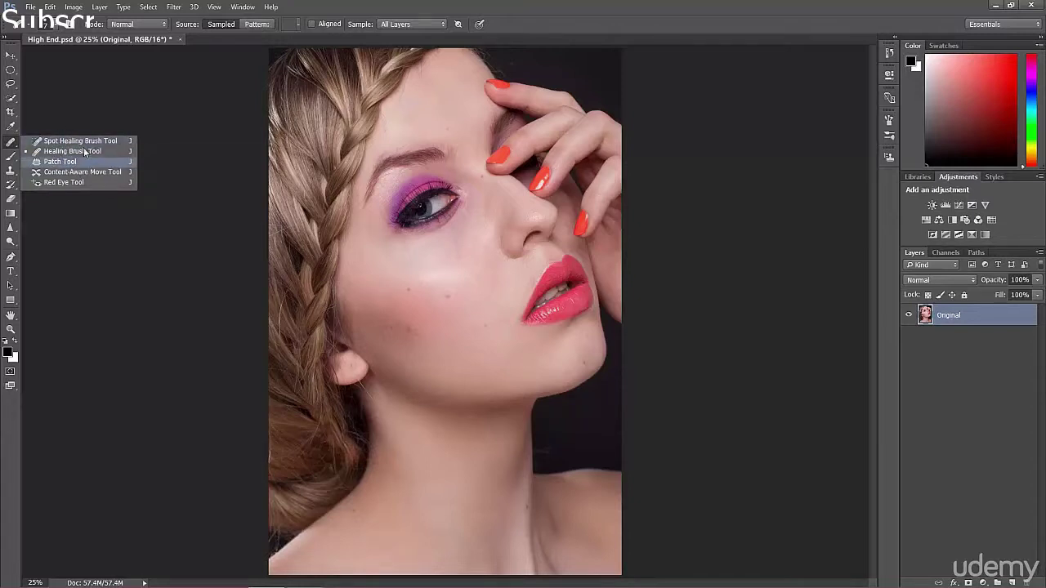
click(14, 173)
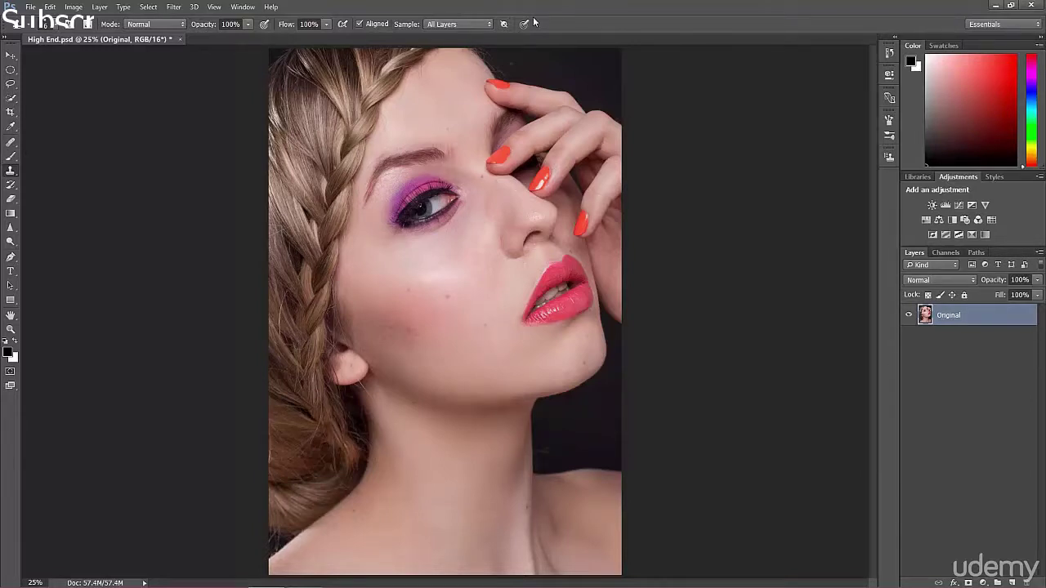
Step: Activate the Patch Tool and enlarge the cheek area of the portrait to 66.67%
key(j)
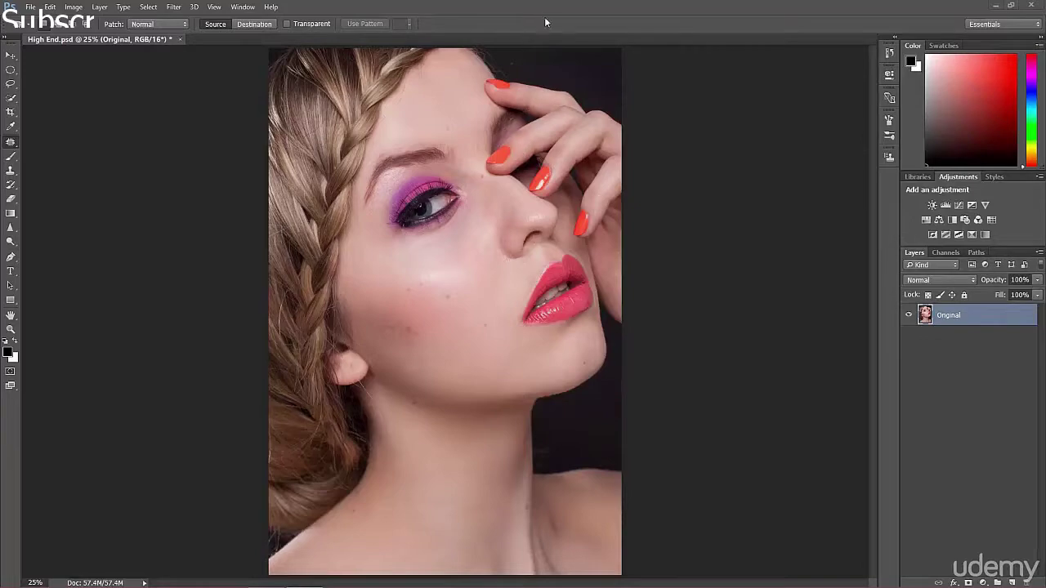
key(ctrl+plus)
key(ctrl+plus)
key(ctrl+plus)
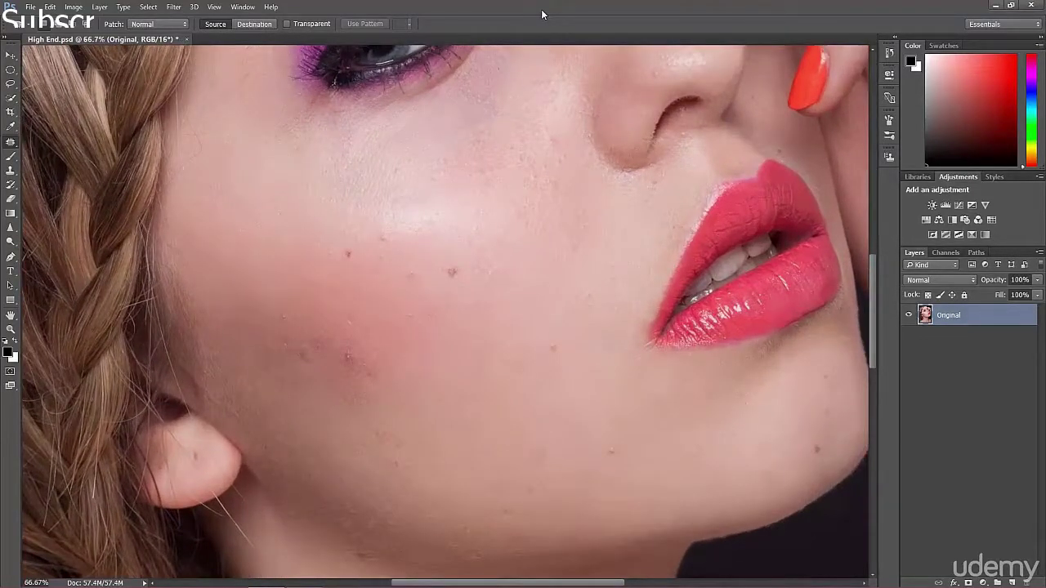
key(ctrl+plus)
key(ctrl+minus)
click(13, 55)
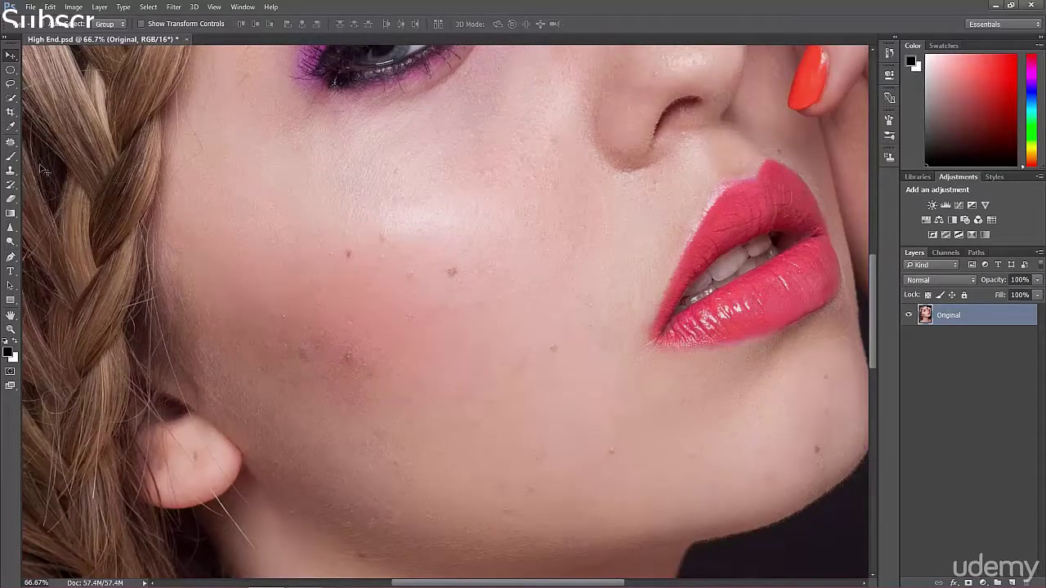
click(12, 143)
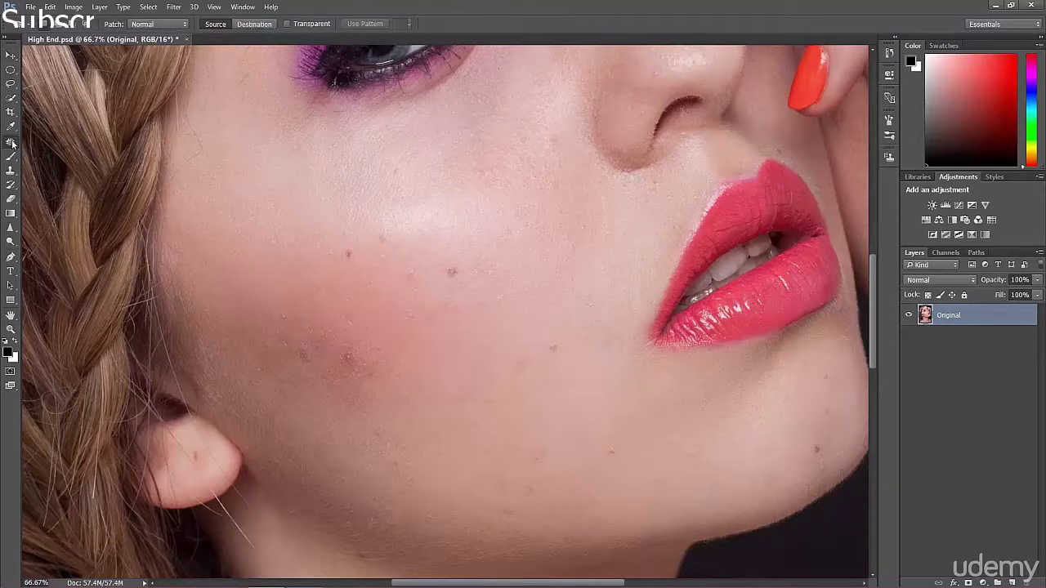
right_click(11, 142)
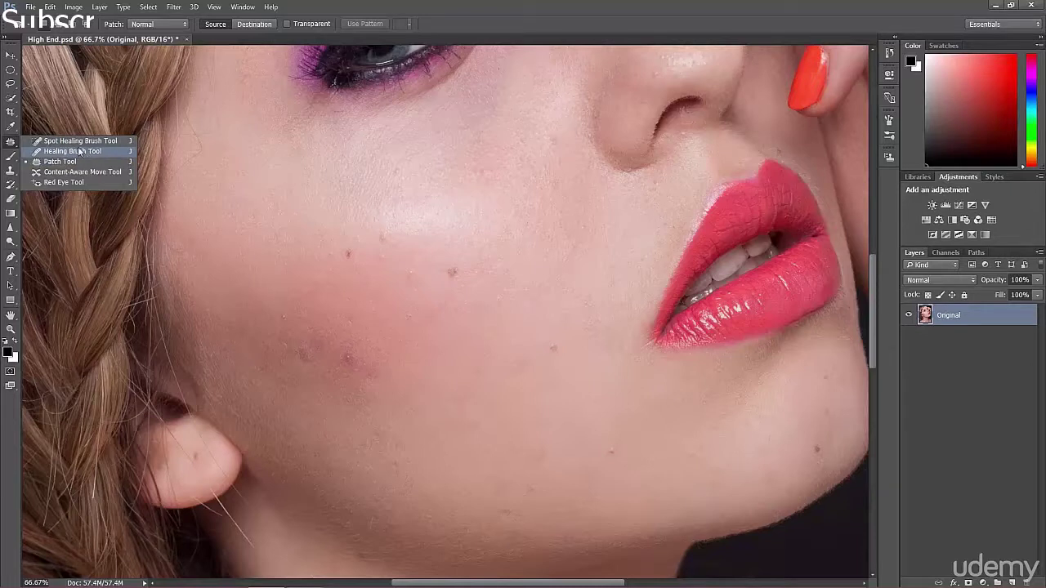
click(11, 142)
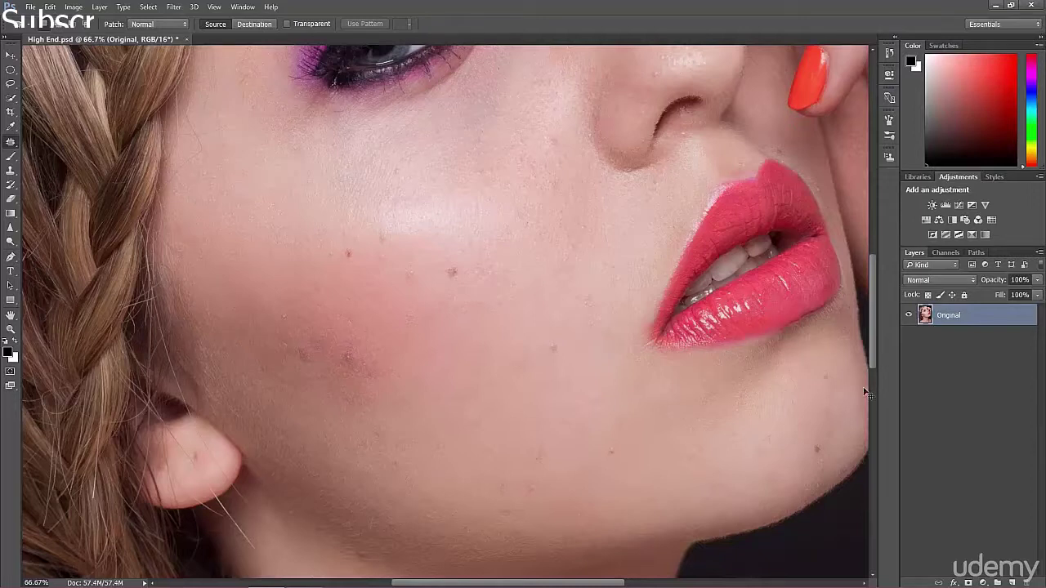
Step: Duplicate the Original layer and name the copy "Patch Tool"
key(ctrl+j)
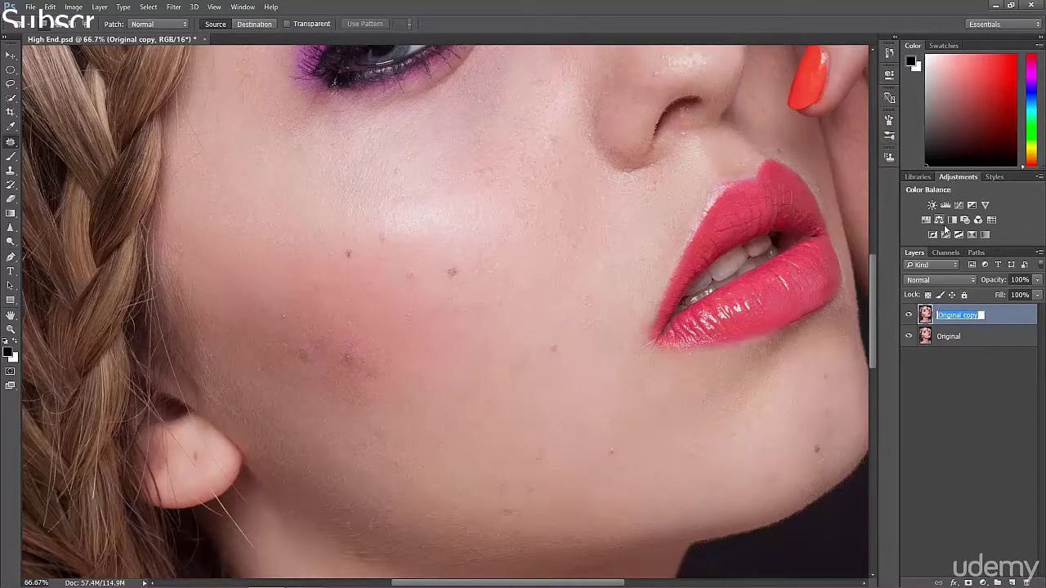
text(Patch Tool)
key(Return)
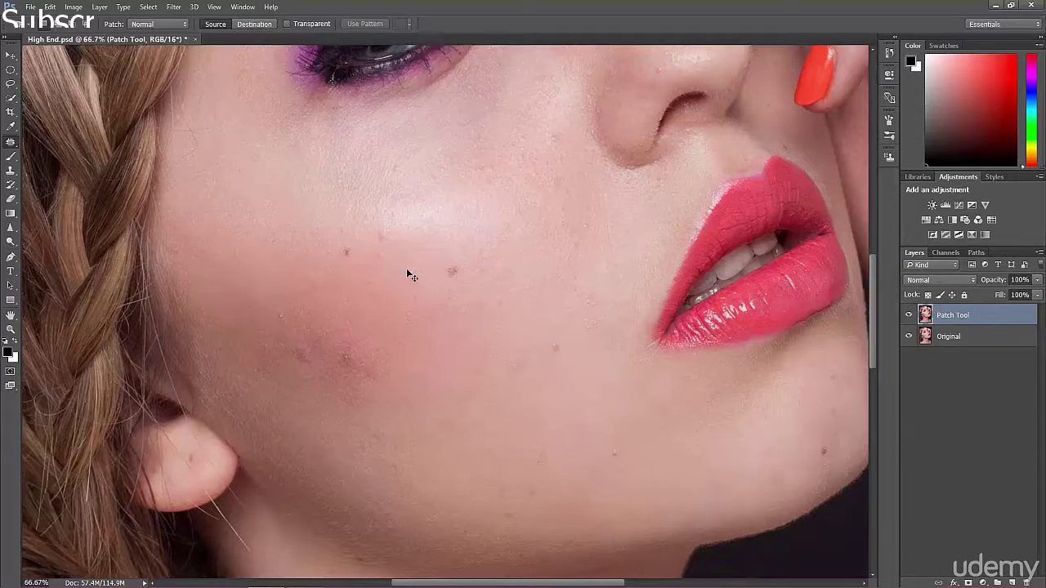
Step: At 100% zoom, patch the dark mole in the middle of the cheek with clean skin just below it
key(ctrl+plus)
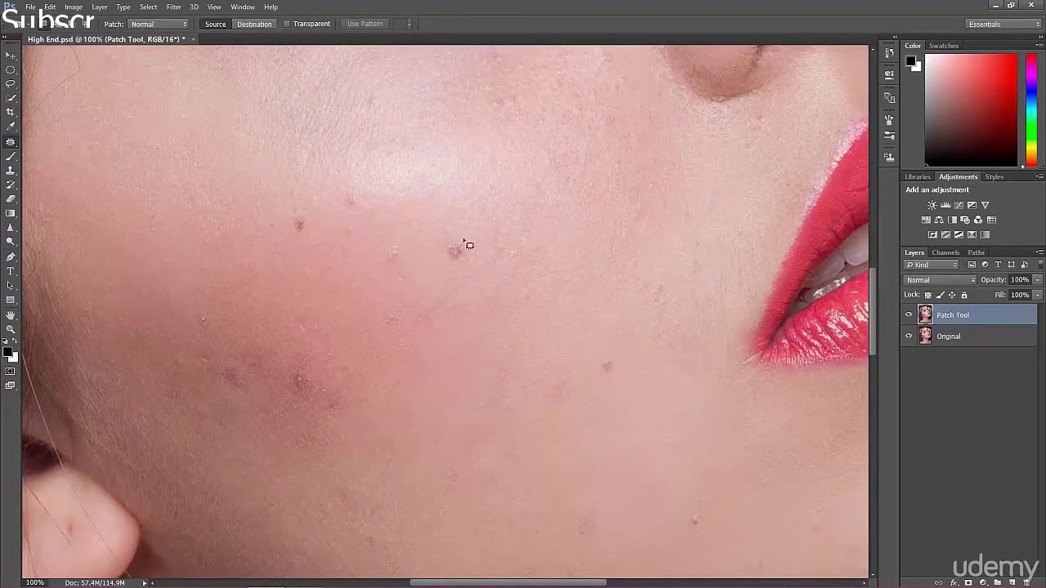
mouse_move(448, 243)
mouse_down()
mouse_move(461, 277)
mouse_move(478, 259)
mouse_move(451, 242)
mouse_up()
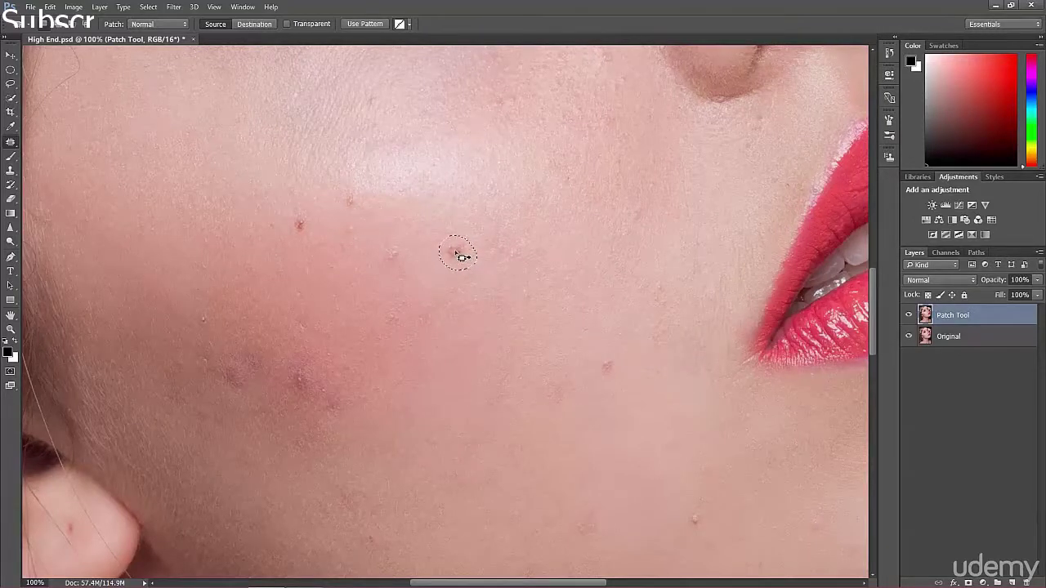
drag(454, 254, 471, 281)
key(ctrl+d)
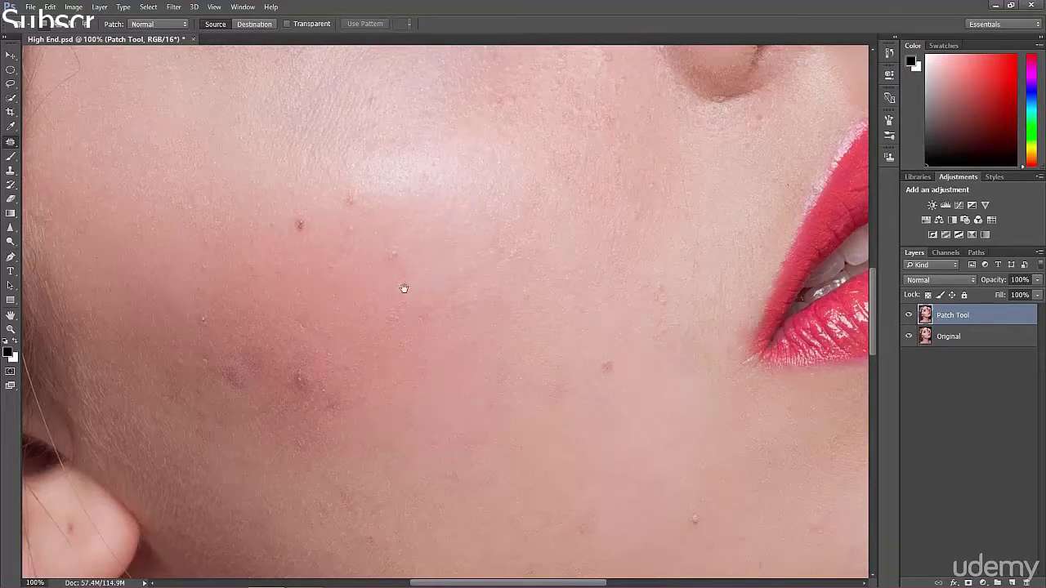
Step: Patch the dark mole on the upper cheek and the small spot at the lower edge of the cheek highlight
drag(404, 290, 498, 237)
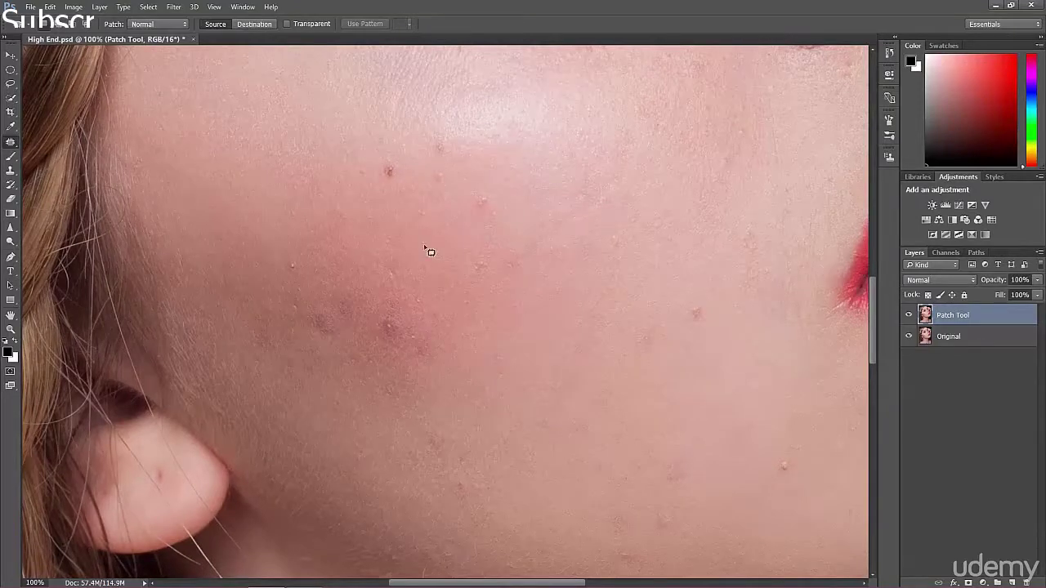
mouse_move(411, 228)
mouse_down()
mouse_move(491, 287)
mouse_move(472, 233)
mouse_up()
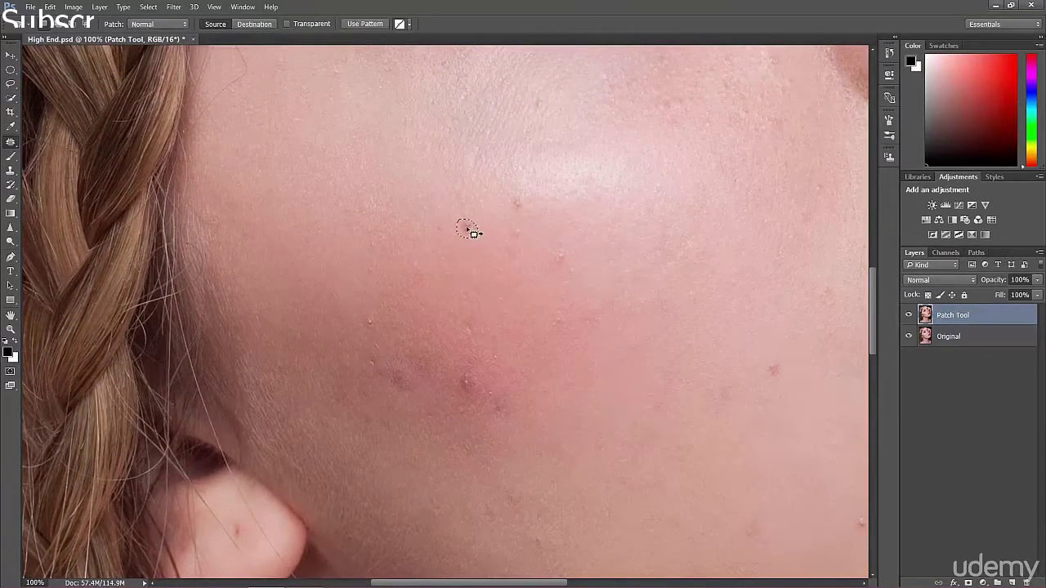
click(477, 243)
mouse_move(512, 196)
mouse_down()
mouse_move(519, 242)
mouse_move(513, 225)
mouse_move(538, 227)
mouse_up()
click(535, 233)
click(529, 239)
Step: Patch the small raised bumps just below the cheek highlight with nearby clean skin
drag(446, 224, 446, 234)
click(488, 239)
mouse_move(560, 250)
mouse_down()
mouse_move(553, 264)
mouse_move(576, 260)
mouse_move(560, 253)
mouse_move(571, 276)
mouse_up()
click(561, 290)
Step: Patch the small pale bump above the reddened cheek area and the dark blemish on its ear side
drag(480, 335, 472, 187)
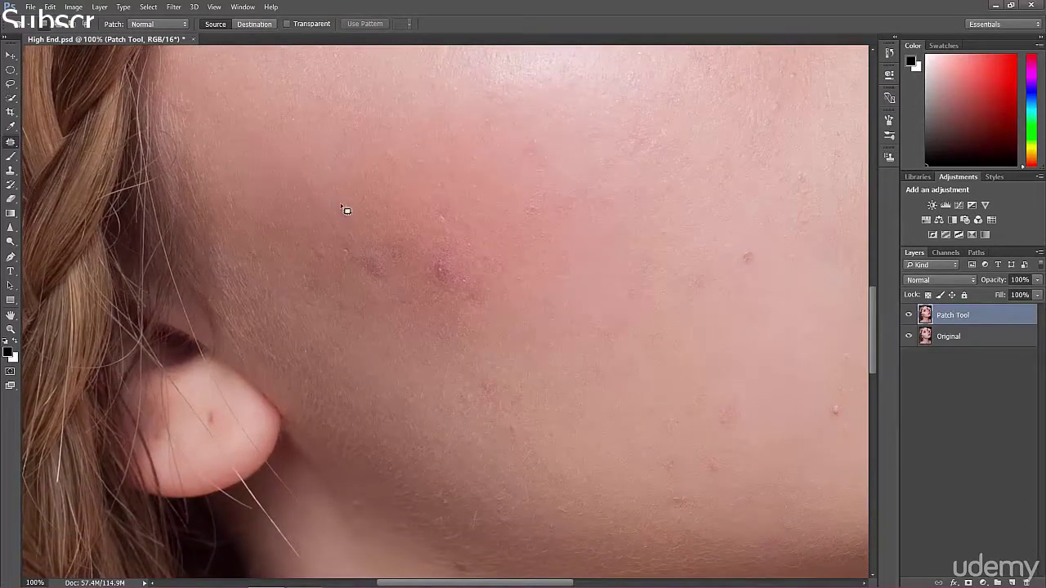
drag(341, 206, 364, 211)
click(359, 237)
drag(416, 299, 437, 258)
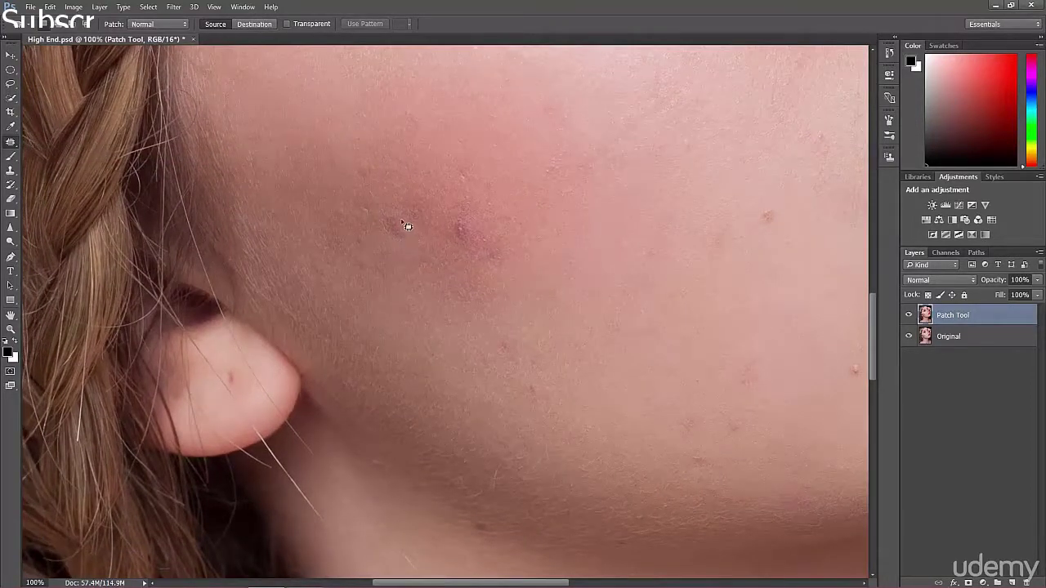
drag(402, 222, 399, 232)
click(419, 256)
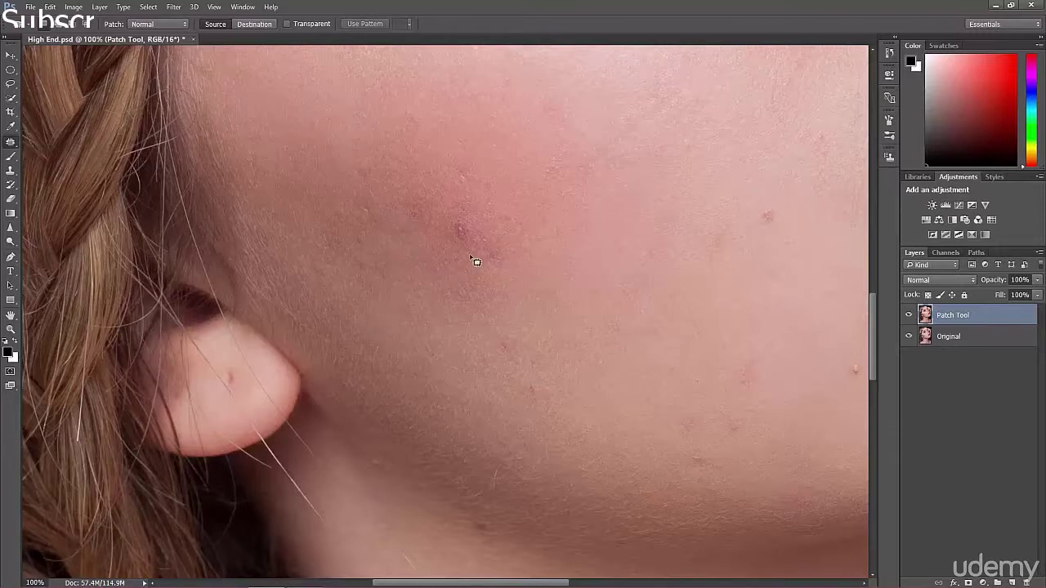
Step: Patch the remaining small spots around the ear side of the reddened cheek area with neighbouring skin
drag(339, 209, 353, 224)
click(362, 245)
drag(359, 167, 392, 172)
click(394, 173)
drag(408, 214, 416, 193)
click(429, 187)
Step: Patch the dark blemish at the core of the reddened cheek area with cleaner adjacent skin
mouse_move(476, 247)
mouse_down()
mouse_move(415, 243)
mouse_move(432, 276)
mouse_move(406, 274)
mouse_move(408, 291)
mouse_move(432, 276)
mouse_up()
key(ctrl+d)
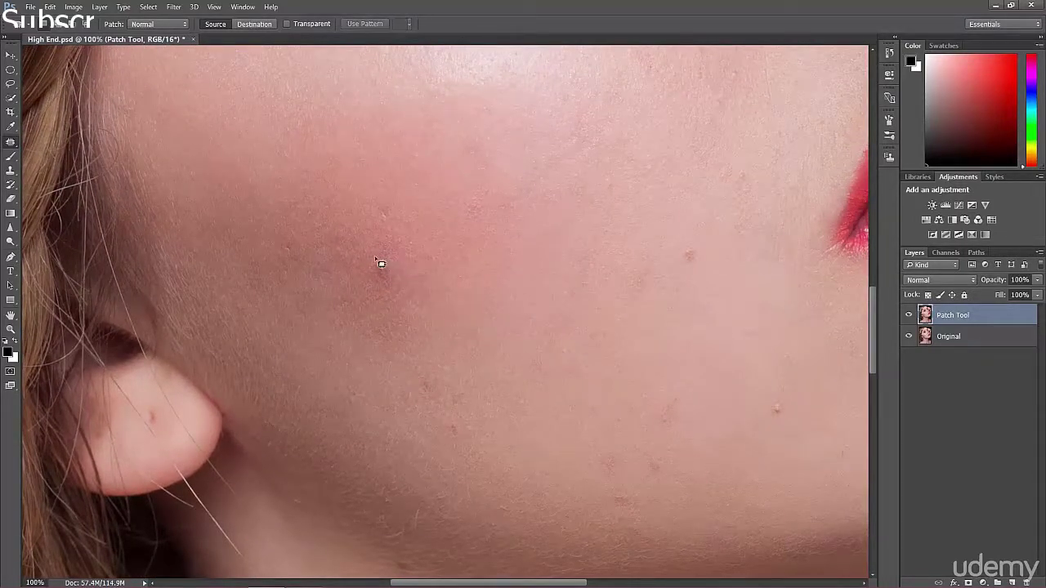
mouse_move(378, 260)
mouse_down()
mouse_move(395, 271)
mouse_move(364, 266)
mouse_move(389, 205)
mouse_move(384, 225)
mouse_move(411, 221)
mouse_up()
key(ctrl+d)
key(ctrl+d)
Step: Patch the mole on the cheek beside the mouth corner and the reddish blemish lower on the cheek
drag(474, 309, 334, 254)
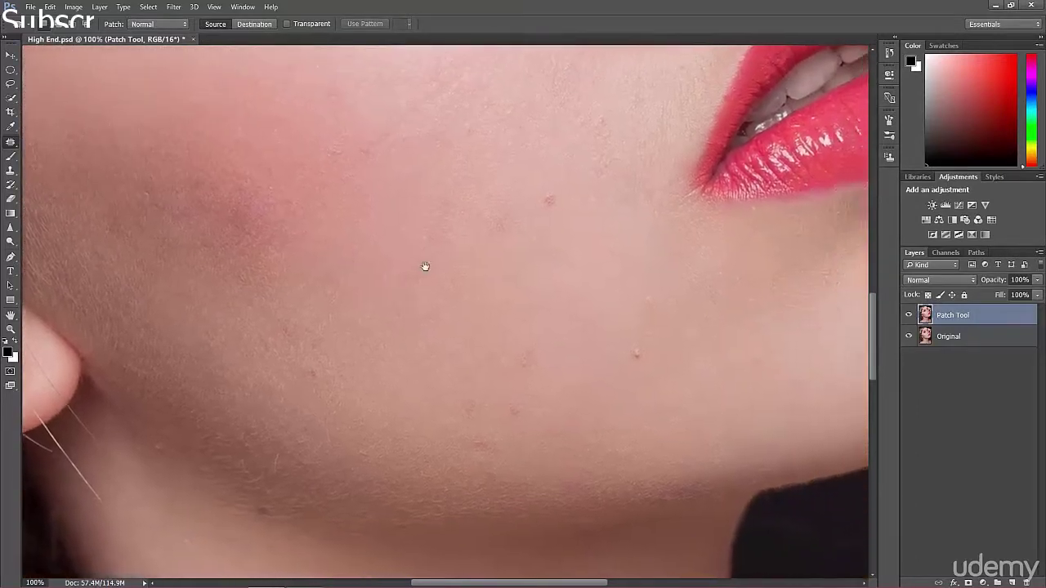
drag(425, 266, 392, 254)
mouse_move(523, 181)
mouse_down()
mouse_move(514, 204)
mouse_move(518, 182)
mouse_move(530, 210)
mouse_move(523, 233)
mouse_up()
key(ctrl+d)
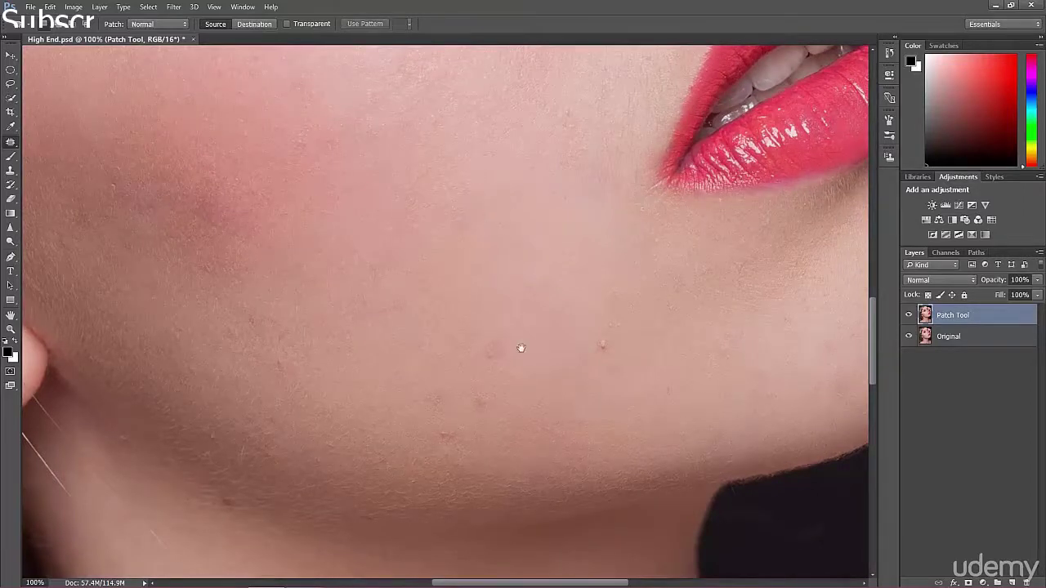
mouse_move(518, 348)
mouse_down()
mouse_move(502, 314)
mouse_move(468, 303)
mouse_move(466, 320)
mouse_move(478, 299)
mouse_move(459, 289)
mouse_move(484, 314)
mouse_up()
key(ctrl+d)
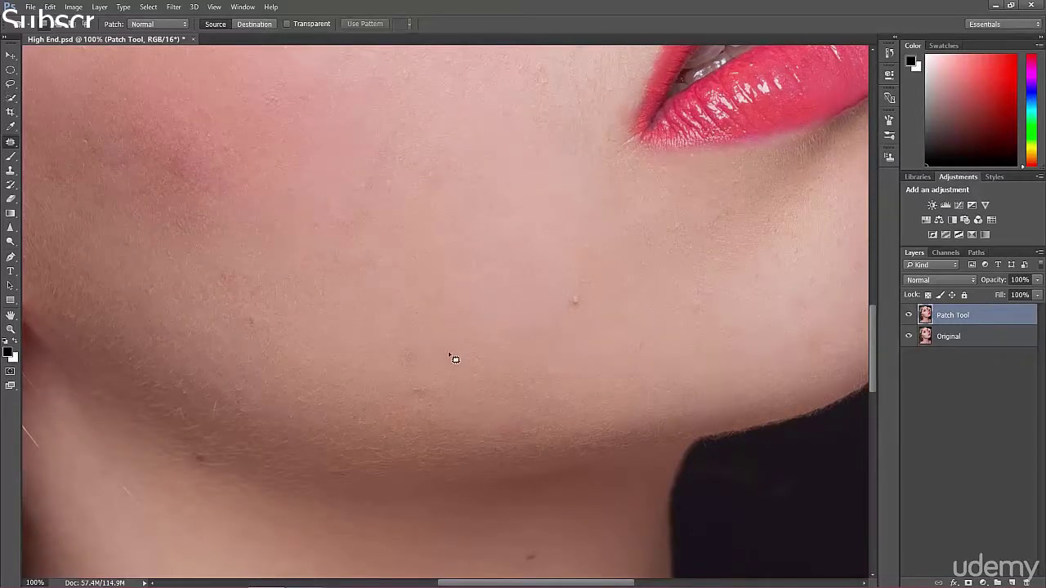
Step: Patch the faint blemishes on the lower cheek just above the jawline
mouse_move(453, 348)
mouse_down()
mouse_move(469, 361)
mouse_move(448, 330)
mouse_move(419, 352)
mouse_move(408, 346)
mouse_move(436, 360)
mouse_move(417, 387)
mouse_up()
key(ctrl+d)
key(ctrl+d)
drag(420, 390, 453, 377)
key(ctrl+d)
Step: Patch the raised pale spot on the lower cheek below the mouth corner
drag(576, 290, 576, 298)
key(ctrl+d)
drag(578, 300, 603, 309)
key(ctrl+d)
Step: Patch the small dark spot on the jaw between the earlobe and the lower cheek
drag(449, 331, 455, 285)
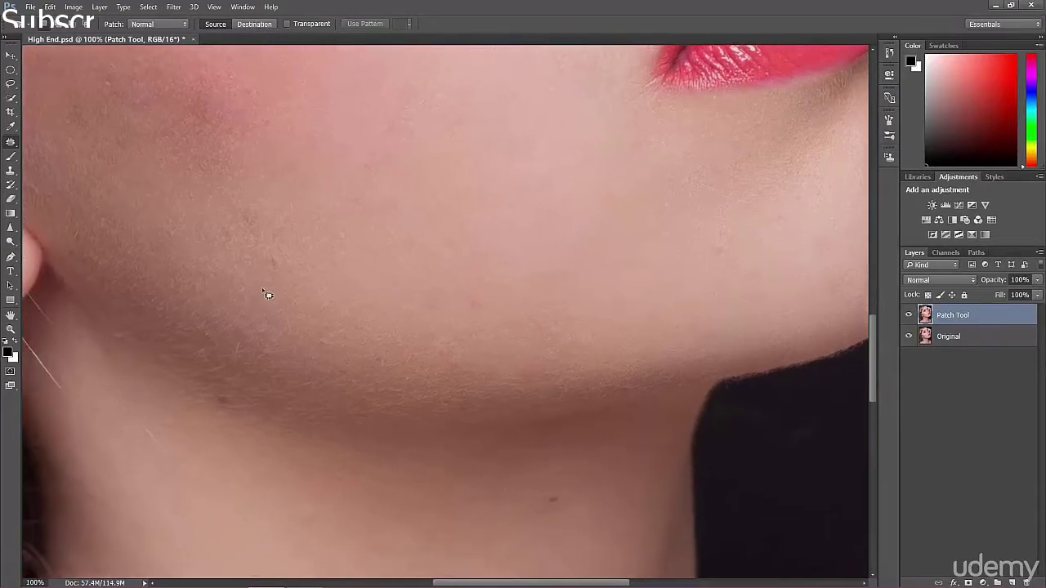
drag(270, 255, 330, 262)
key(ctrl+d)
Step: Patch the dark mole on the chin with clean skin beside it
drag(522, 275, 321, 313)
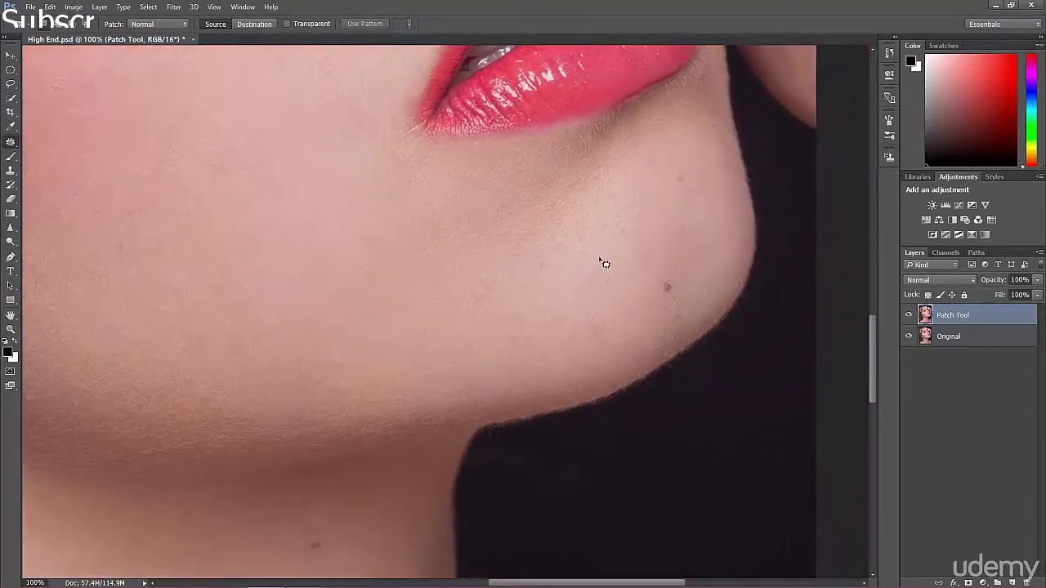
drag(664, 289, 663, 284)
mouse_move(668, 285)
mouse_down()
mouse_move(689, 287)
mouse_move(689, 272)
mouse_up()
key(ctrl+d)
Step: Patch the small spot on the upper chin below the lower lip with skin just beneath it
drag(682, 224, 685, 233)
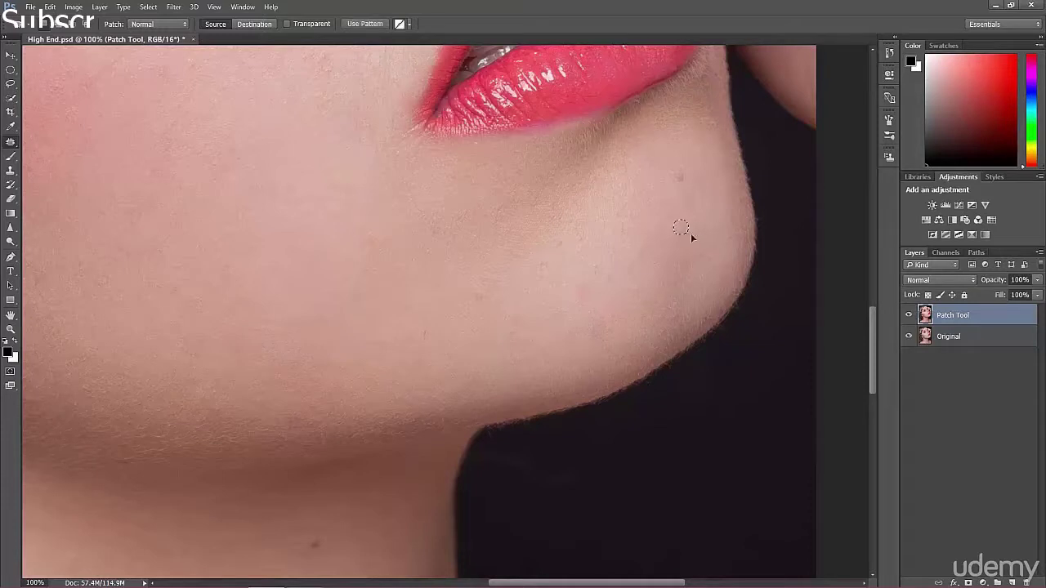
drag(685, 170, 680, 170)
drag(681, 178, 687, 201)
key(ctrl+d)
Step: Patch the faint remaining blemishes across the middle and lower part of the chin
mouse_move(639, 250)
mouse_down()
mouse_move(591, 302)
mouse_move(581, 281)
mouse_move(621, 289)
mouse_up()
key(ctrl+d)
key(ctrl+d)
mouse_move(587, 320)
mouse_down()
mouse_move(600, 344)
mouse_move(588, 321)
mouse_up()
drag(598, 330, 618, 307)
key(ctrl+d)
key(ctrl+d)
Step: Patch the small reddish spots between the mouth corner and the chin
drag(483, 295, 494, 304)
drag(455, 342, 422, 309)
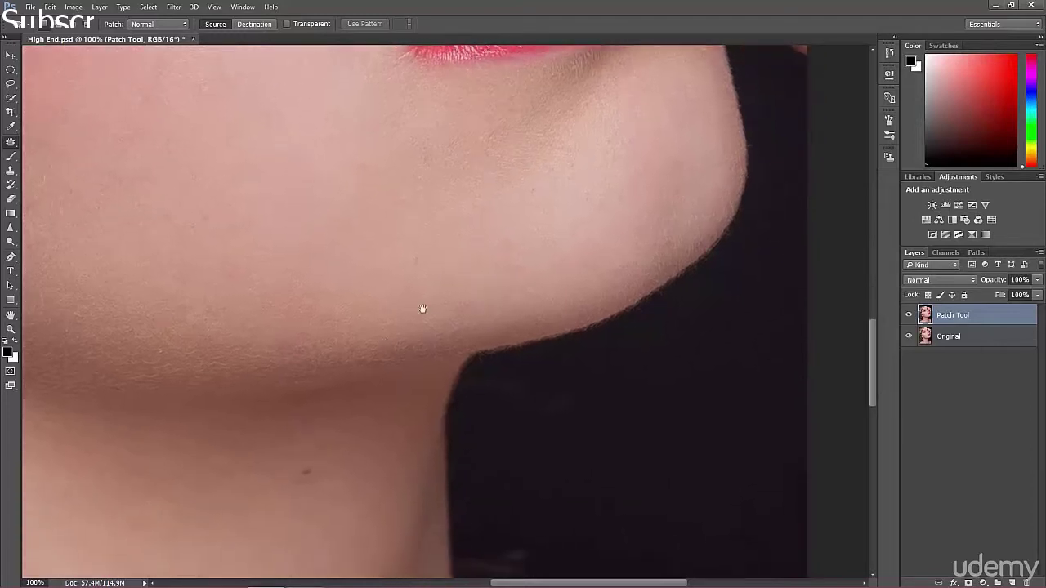
mouse_move(513, 239)
mouse_down()
mouse_move(519, 252)
mouse_move(511, 241)
mouse_move(539, 238)
mouse_up()
key(ctrl+d)
Step: Patch the mole on the nose bridge beside the fingertip with clean skin above it
drag(417, 182, 422, 260)
drag(401, 103, 446, 289)
drag(574, 254, 577, 233)
key(ctrl+d)
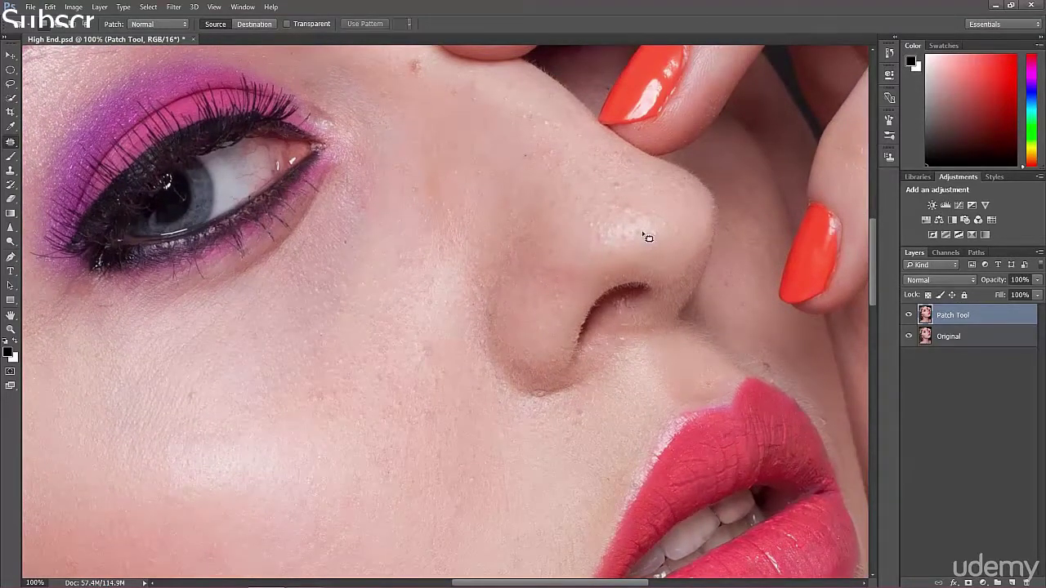
scroll(509, 267, up, 5)
scroll(509, 267, left, 3)
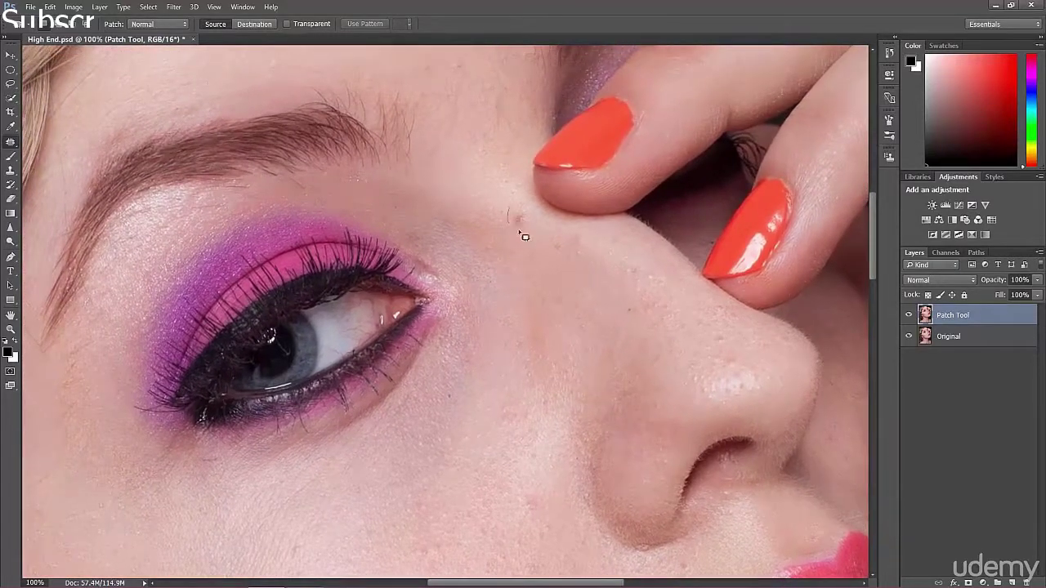
drag(524, 236, 517, 194)
key(ctrl+d)
Step: Patch the small blemishes on the lower forehead above and between the eyebrows
drag(475, 142, 589, 308)
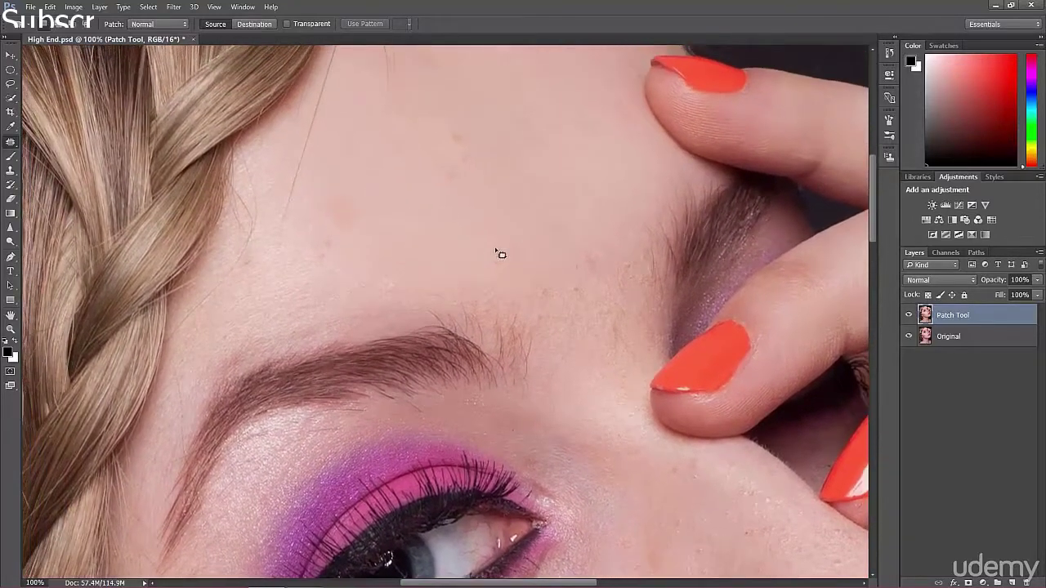
drag(488, 259, 504, 239)
key(ctrl+d)
mouse_move(604, 274)
mouse_down()
mouse_move(593, 252)
mouse_move(603, 269)
mouse_up()
drag(598, 253, 590, 229)
key(ctrl+d)
mouse_move(571, 283)
mouse_down()
mouse_move(582, 288)
mouse_move(572, 276)
mouse_move(579, 263)
mouse_move(560, 302)
mouse_move(541, 289)
mouse_move(544, 273)
mouse_up()
key(ctrl+d)
key(ctrl+d)
Step: Patch the two small spots on the braid side of the forehead above the eyebrow
drag(327, 235, 328, 237)
drag(331, 241, 356, 237)
key(ctrl+d)
drag(247, 253, 267, 263)
key(ctrl+d)
Step: Patch the blemishes in the middle of the forehead with neighbouring clean skin
mouse_move(448, 205)
mouse_down()
mouse_move(452, 270)
mouse_move(481, 236)
mouse_move(492, 240)
mouse_up()
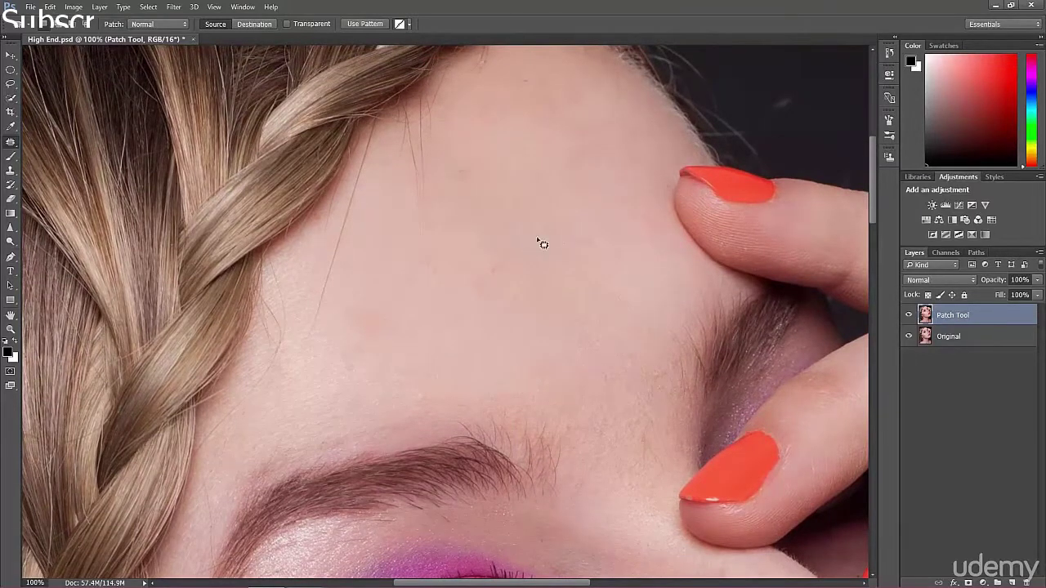
key(ctrl+d)
drag(474, 281, 477, 280)
drag(484, 288, 505, 299)
key(ctrl+d)
drag(513, 253, 504, 313)
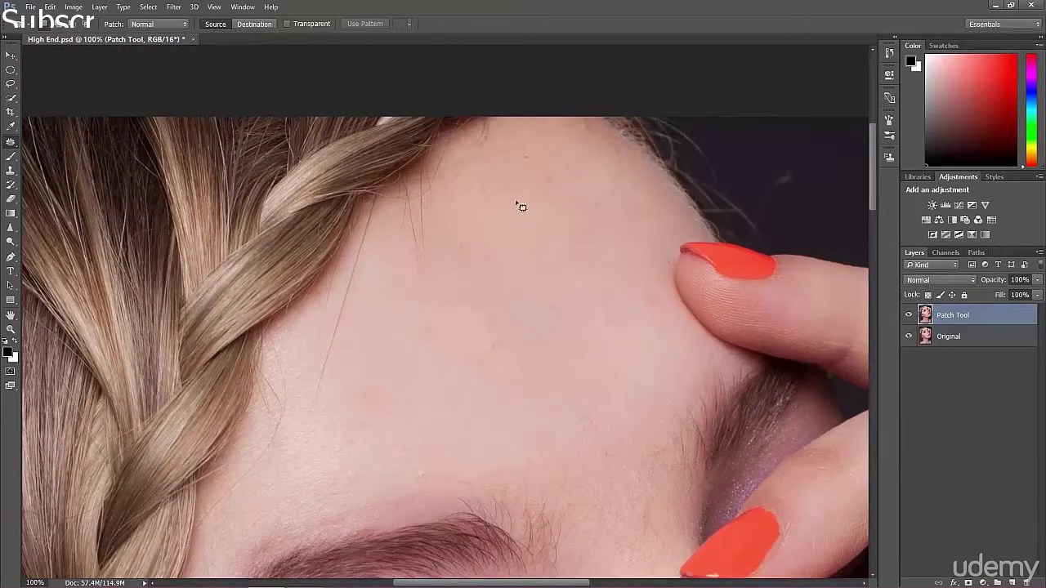
Step: Patch the dark spot on the upper neck just under the jawline near the ear
scroll(400, 311, down, 10)
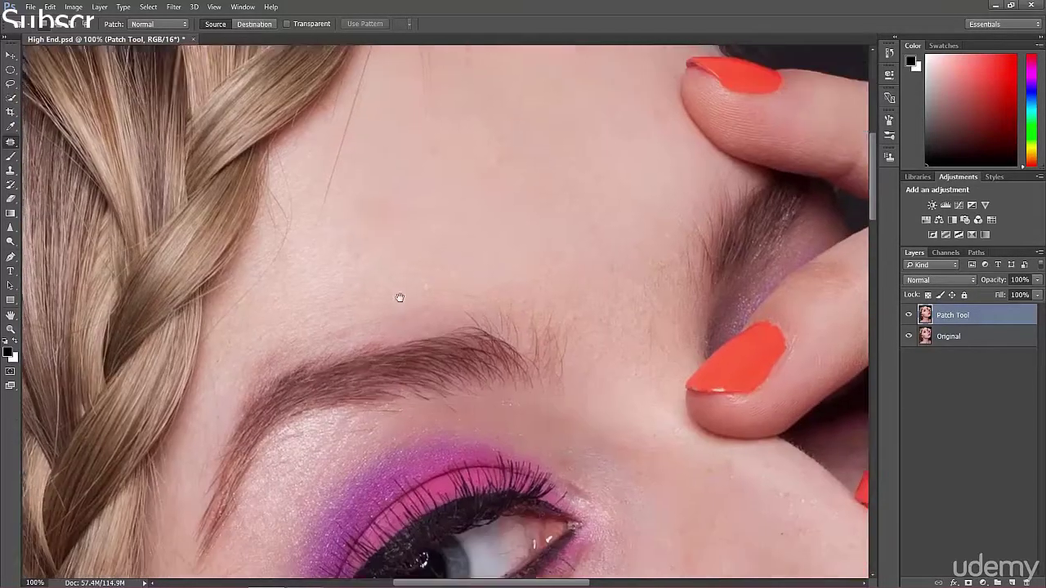
scroll(394, 287, down, 20)
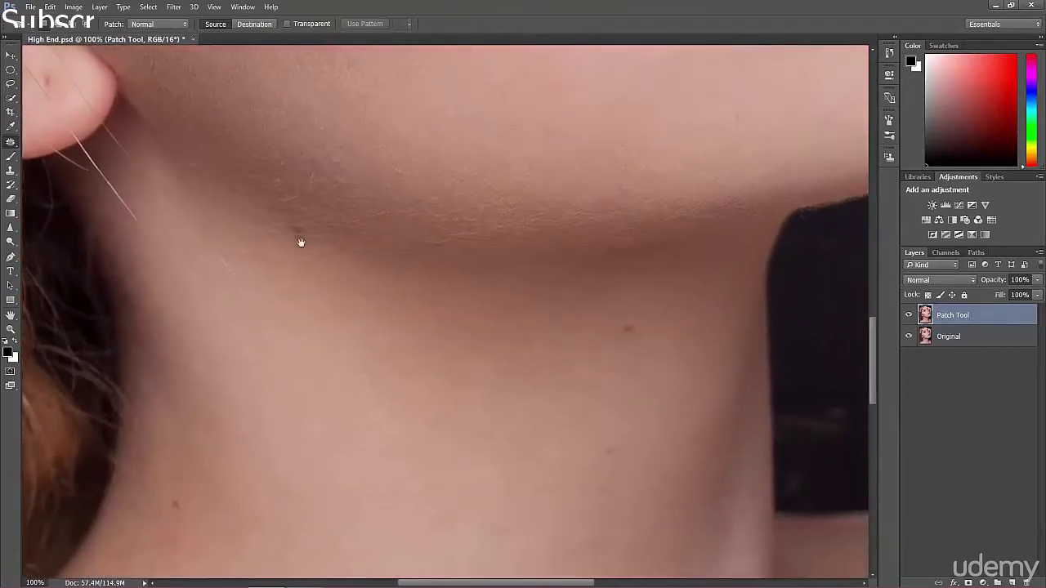
drag(300, 242, 295, 221)
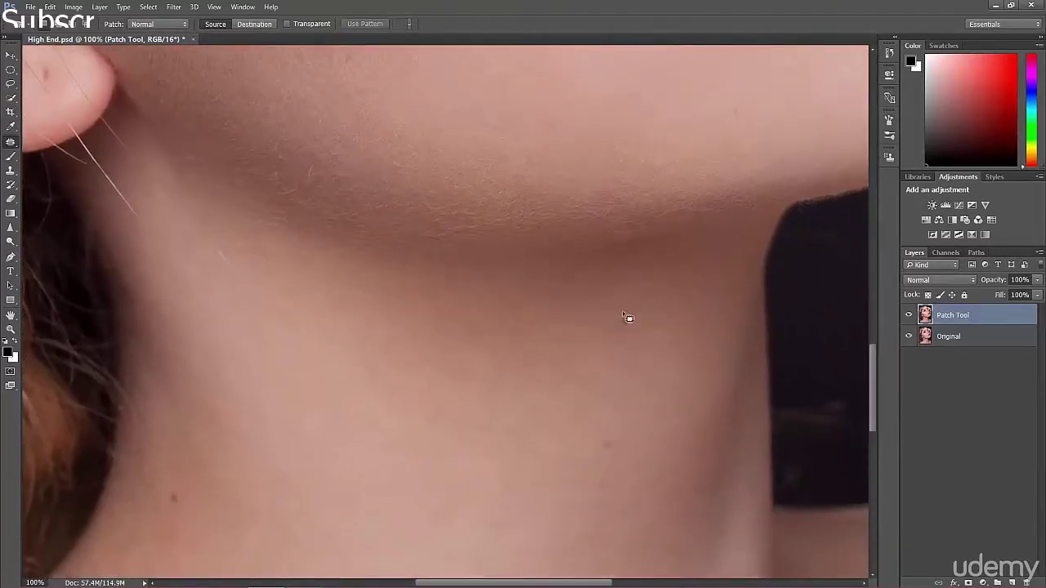
Step: Patch the reddish mole near the front edge of the neck with clean skin just below it
drag(602, 343, 570, 152)
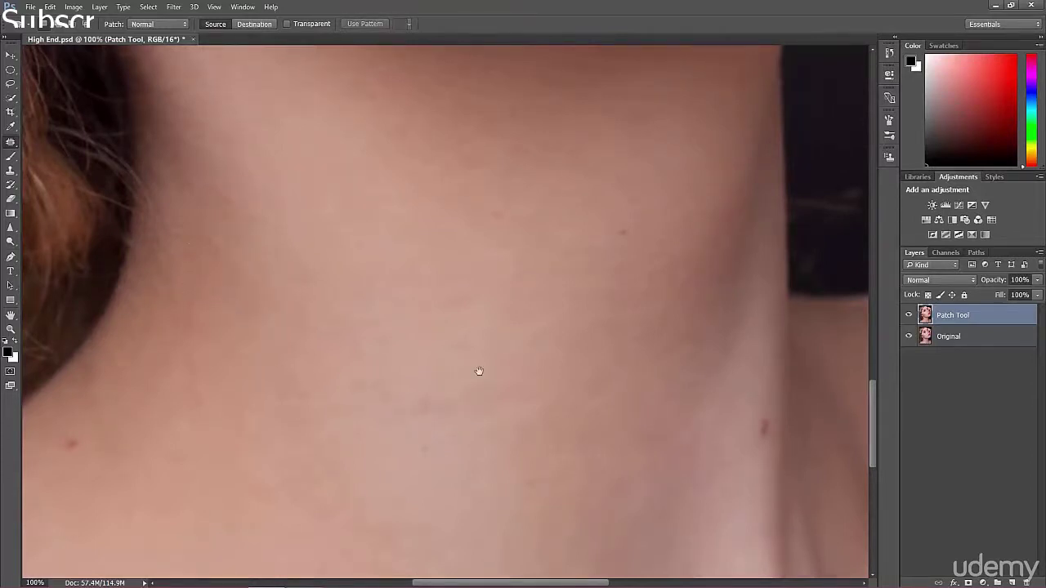
drag(478, 370, 443, 301)
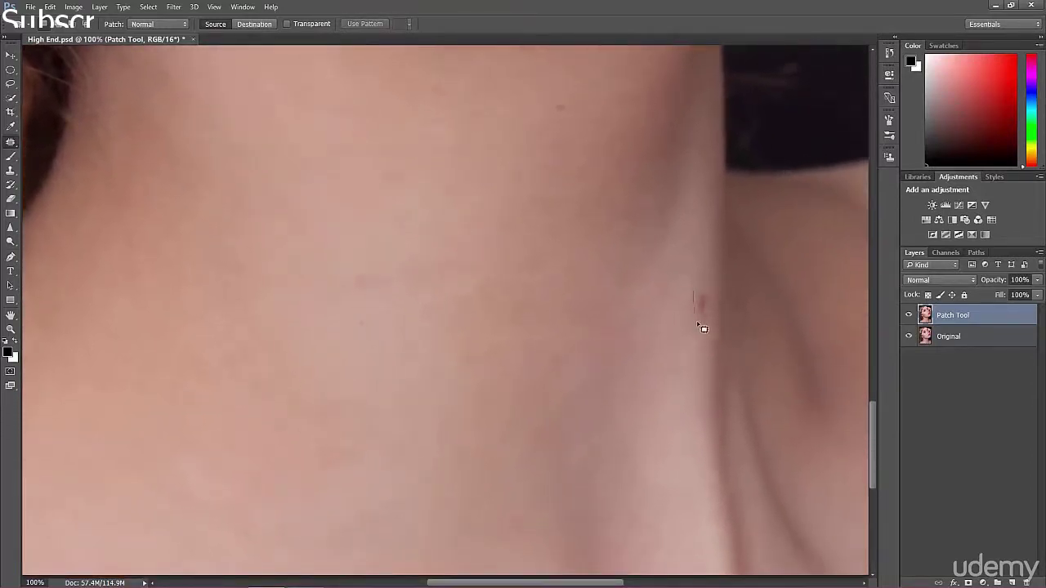
mouse_move(704, 283)
mouse_down()
mouse_move(683, 297)
mouse_move(709, 298)
mouse_move(699, 289)
mouse_move(714, 299)
mouse_move(701, 339)
mouse_up()
key(ctrl+d)
click(699, 286)
key(ctrl+d)
Step: Patch the small spots on the shoulder skin below the hair bun
key(space)
drag(282, 357, 437, 344)
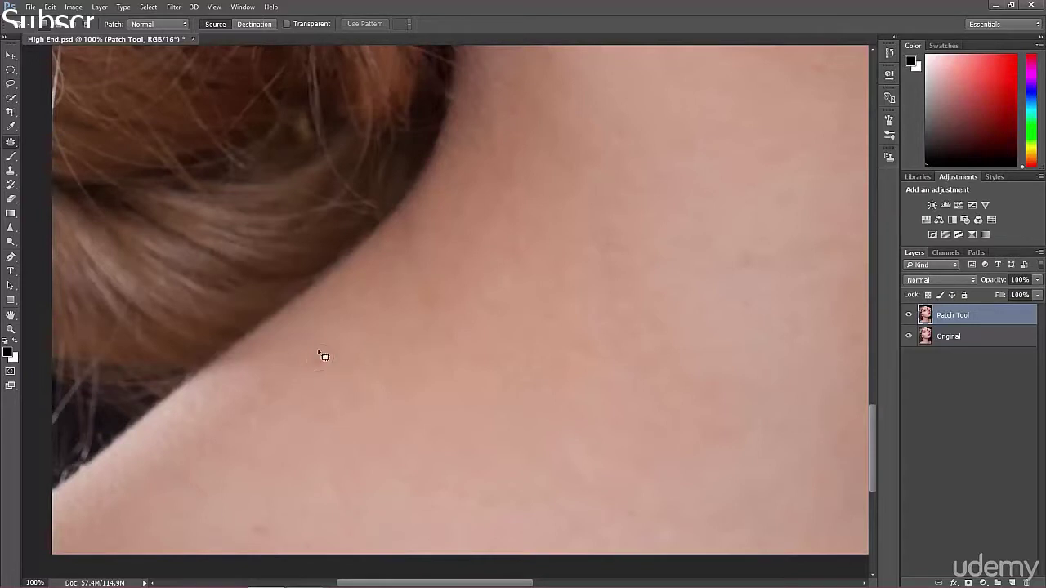
mouse_move(323, 356)
mouse_down()
mouse_move(347, 377)
mouse_move(327, 353)
mouse_up()
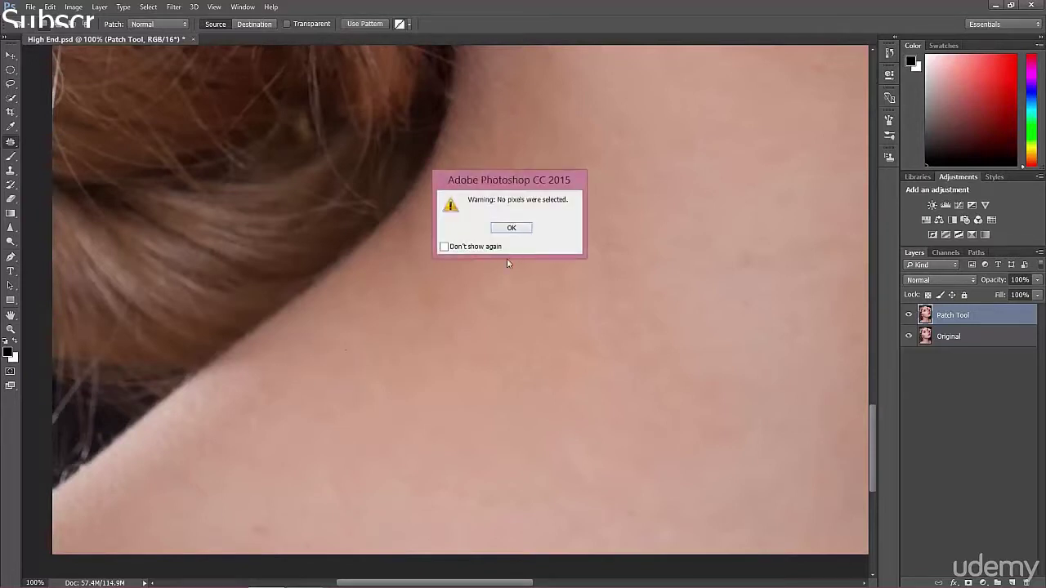
click(512, 228)
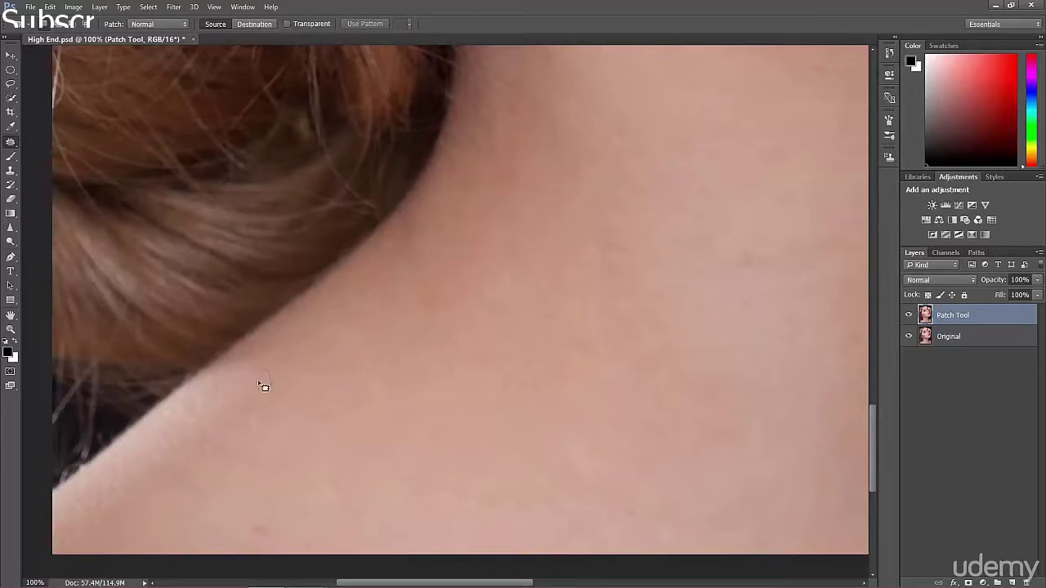
mouse_move(271, 512)
mouse_down()
mouse_move(250, 520)
mouse_move(265, 532)
mouse_up()
click(302, 510)
Step: Patch the faint spots in the middle of the neck and on its hair side with nearby clean skin
key(space)
drag(561, 251, 517, 348)
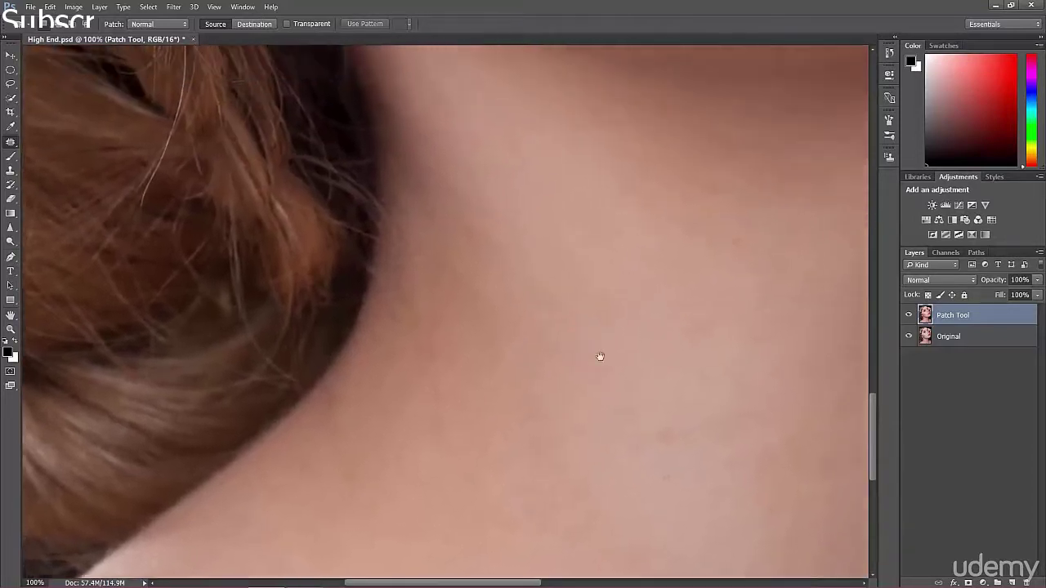
drag(637, 357, 449, 462)
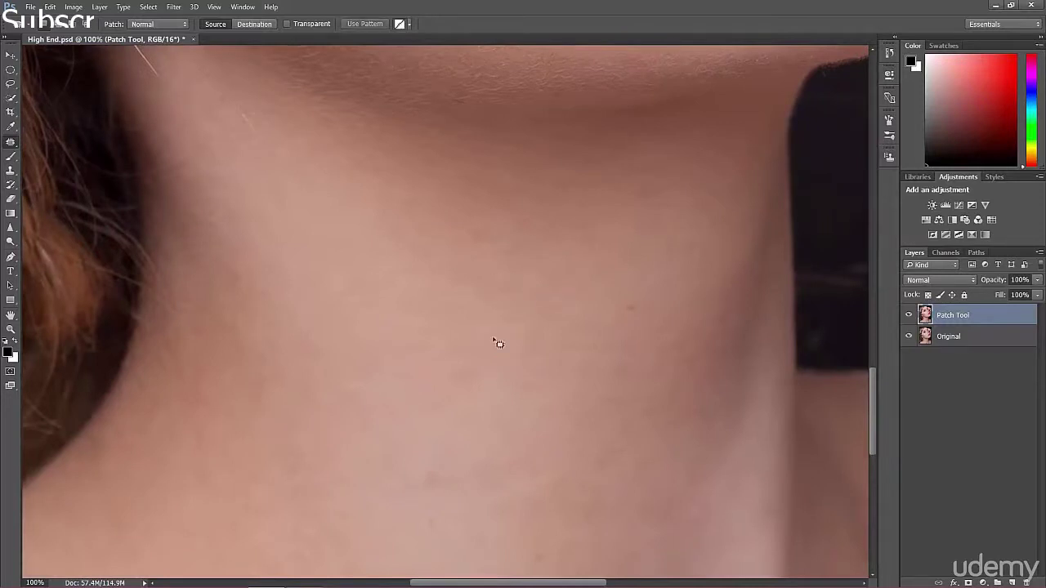
drag(442, 385, 501, 268)
key(ctrl+d)
drag(441, 258, 452, 299)
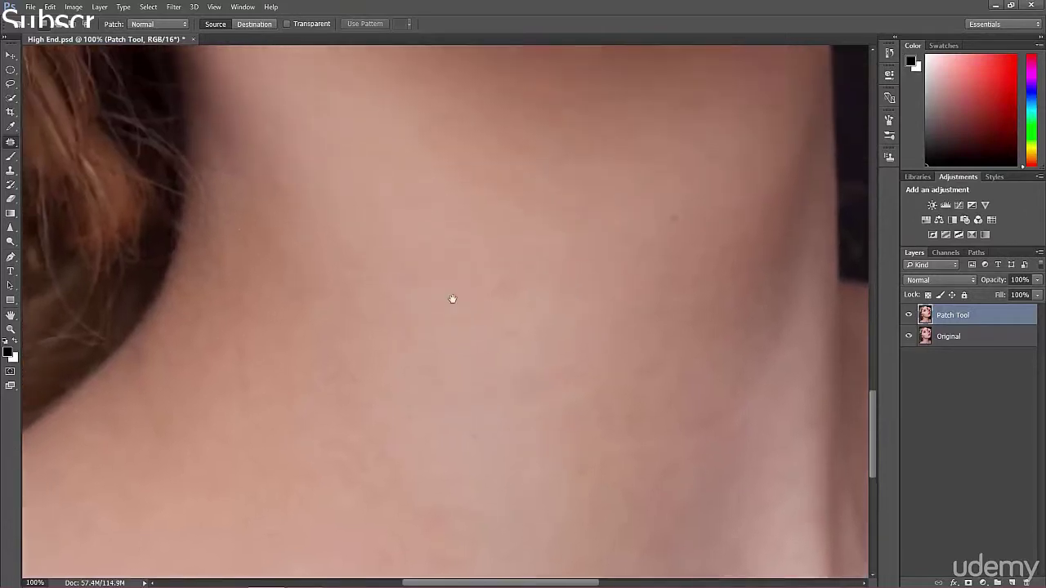
drag(279, 301, 351, 300)
key(ctrl+d)
Step: Patch the blemish on the lower cheek above the jawline with neighbouring skin
drag(480, 61, 474, 305)
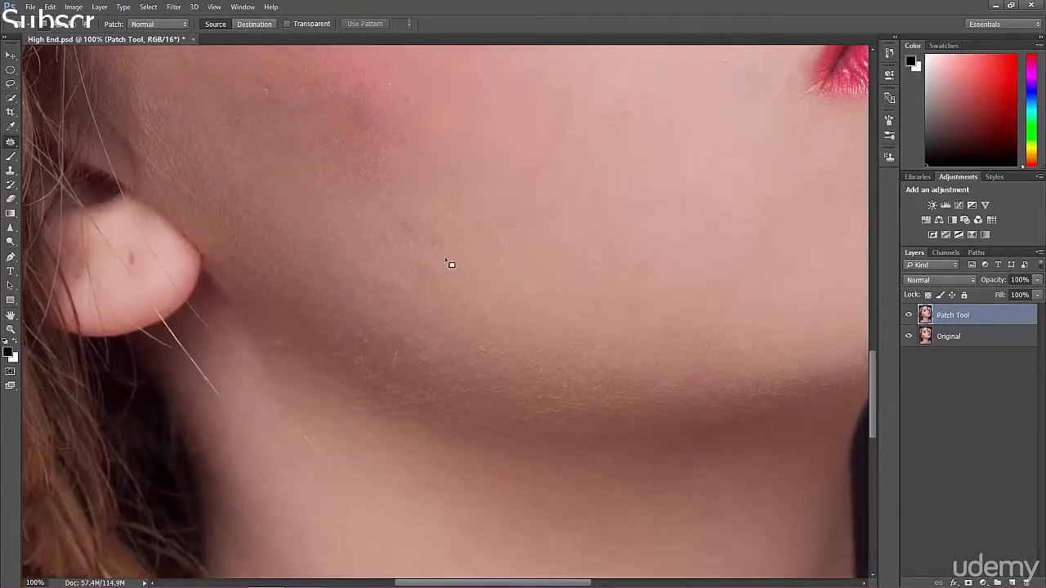
drag(444, 255, 487, 250)
key(ctrl+d)
drag(491, 204, 465, 278)
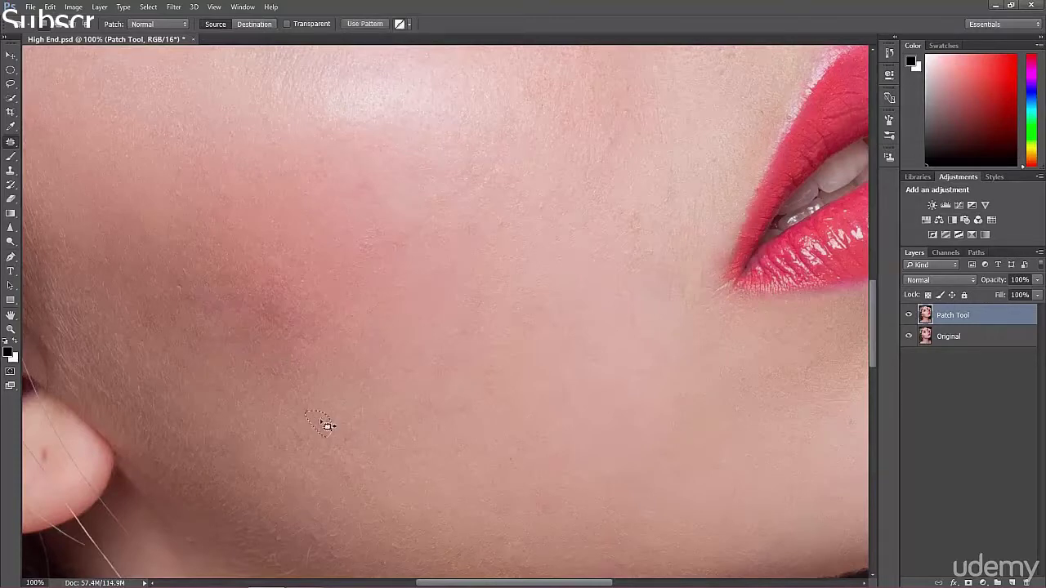
Step: Compare the whole portrait with the Patch Tool layer hidden and shown
drag(477, 350, 385, 369)
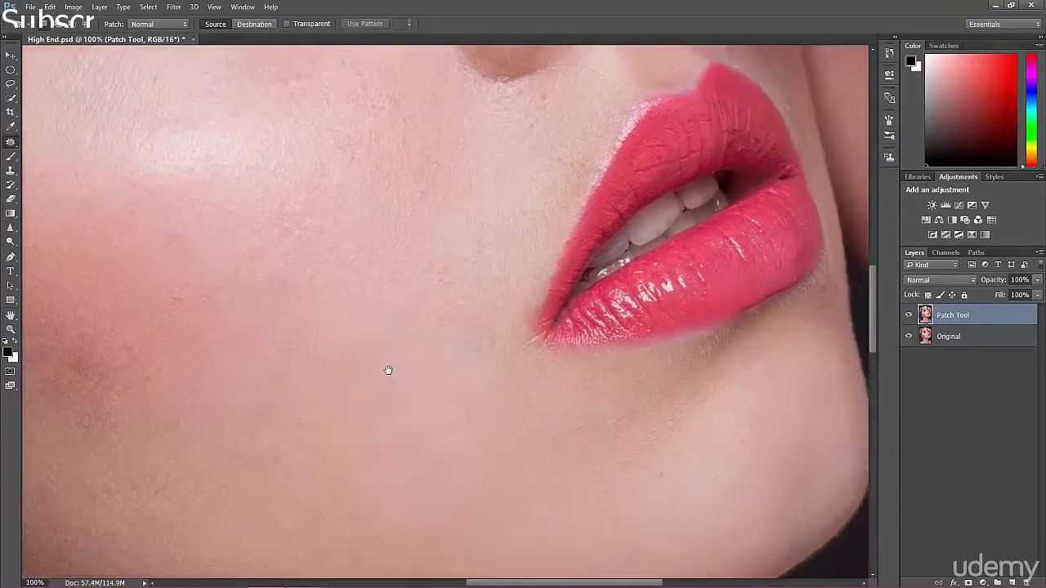
scroll(369, 364, down, 5)
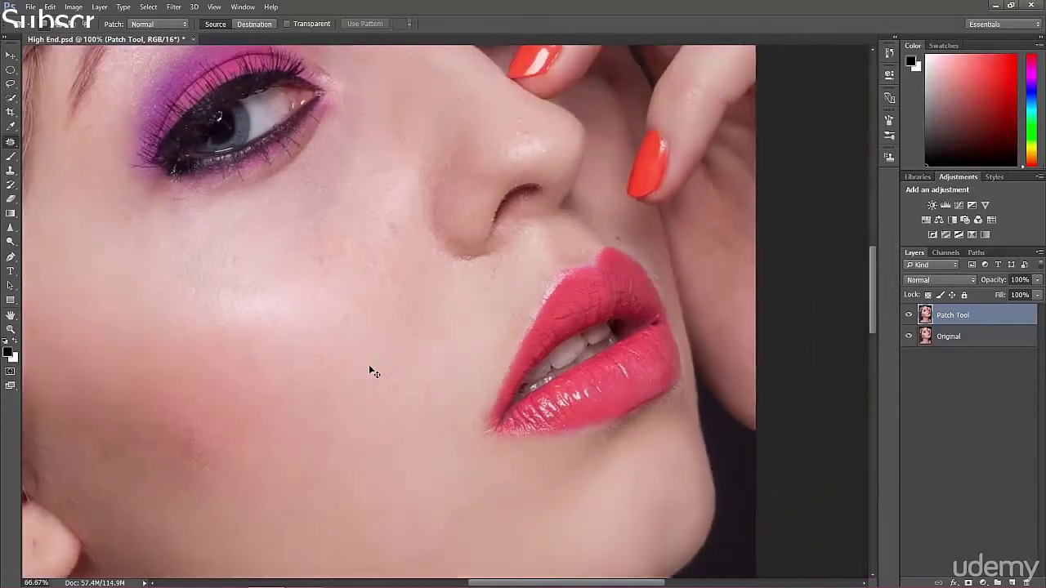
scroll(368, 365, down, 1)
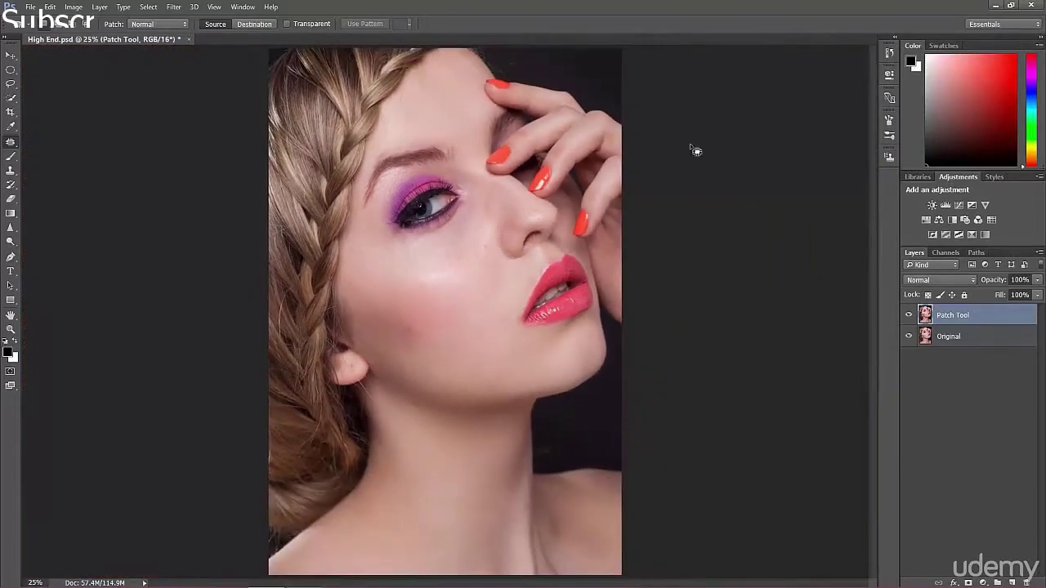
click(908, 317)
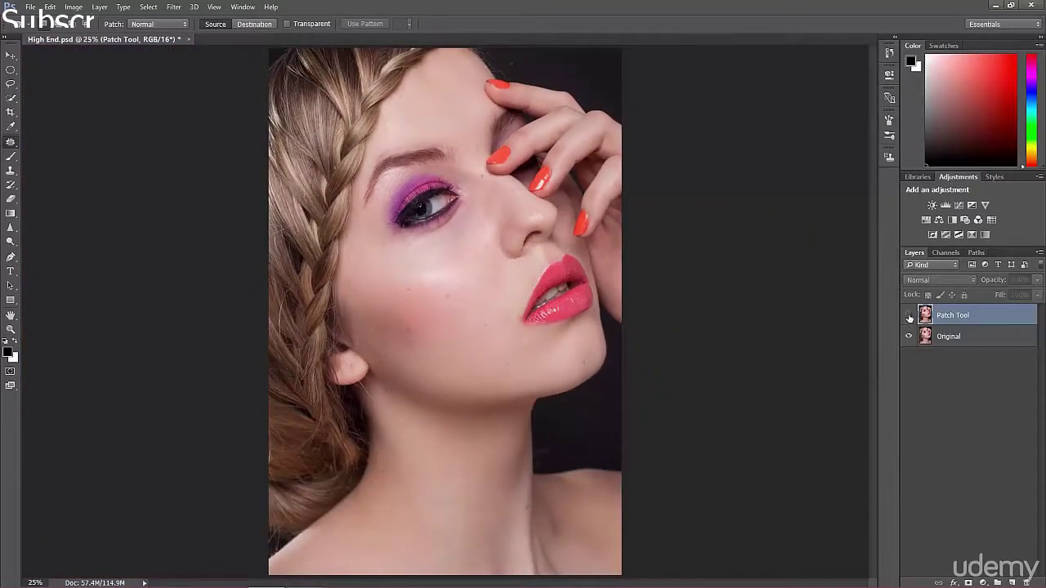
click(908, 317)
Step: Patch the dark spot in the blush area of the cheek with adjacent skin
scroll(391, 374, up, 4)
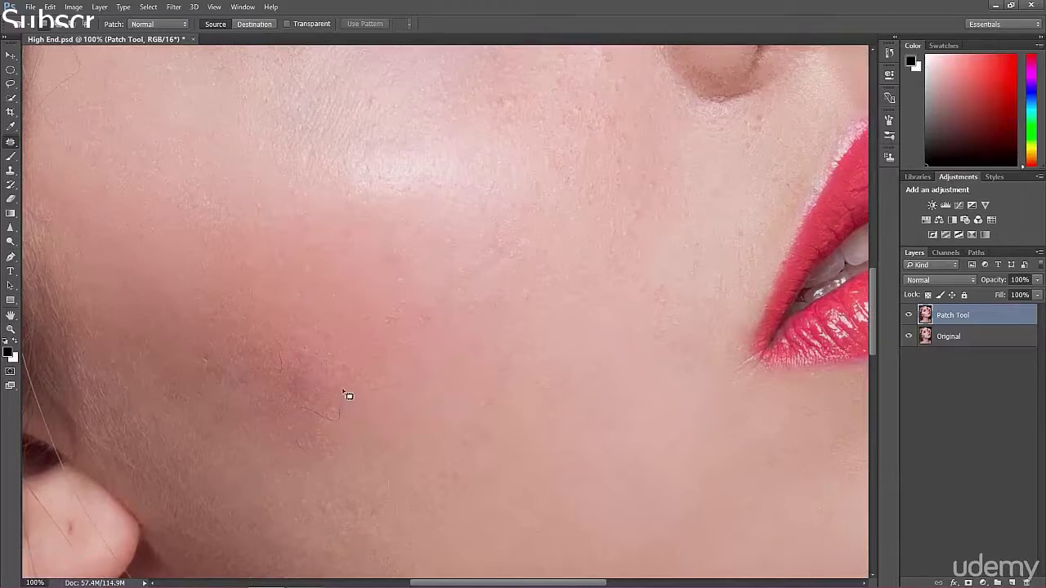
mouse_move(315, 357)
mouse_down()
mouse_move(283, 355)
mouse_move(308, 379)
mouse_move(258, 350)
mouse_move(268, 362)
mouse_move(354, 361)
mouse_up()
key(ctrl+d)
Step: Check the overall retouch by toggling the Patch Tool layer's visibility at several zoom levels
key(ctrl+minus)
key(ctrl+minus)
key(ctrl+minus)
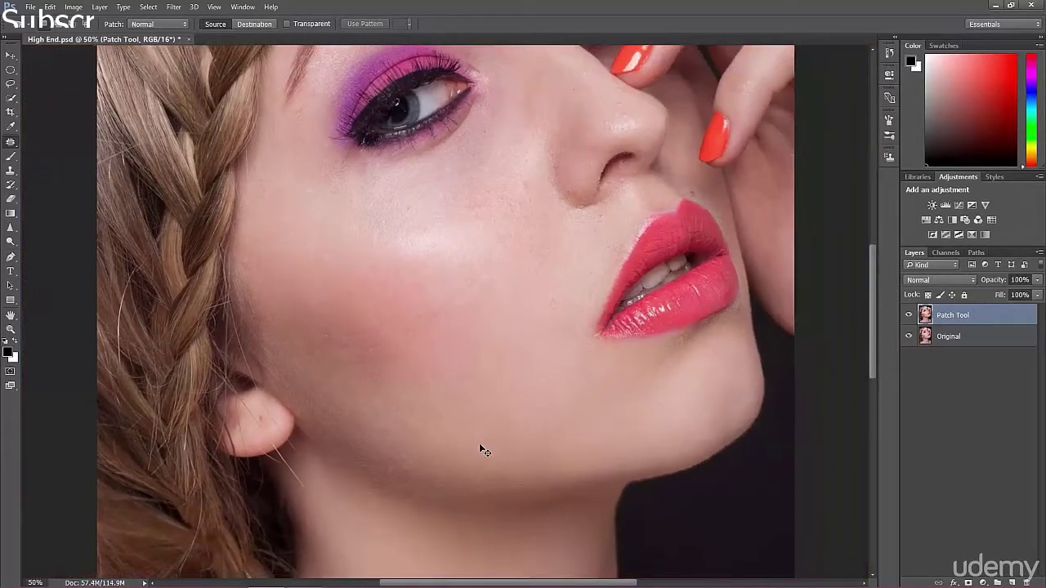
key(ctrl+minus)
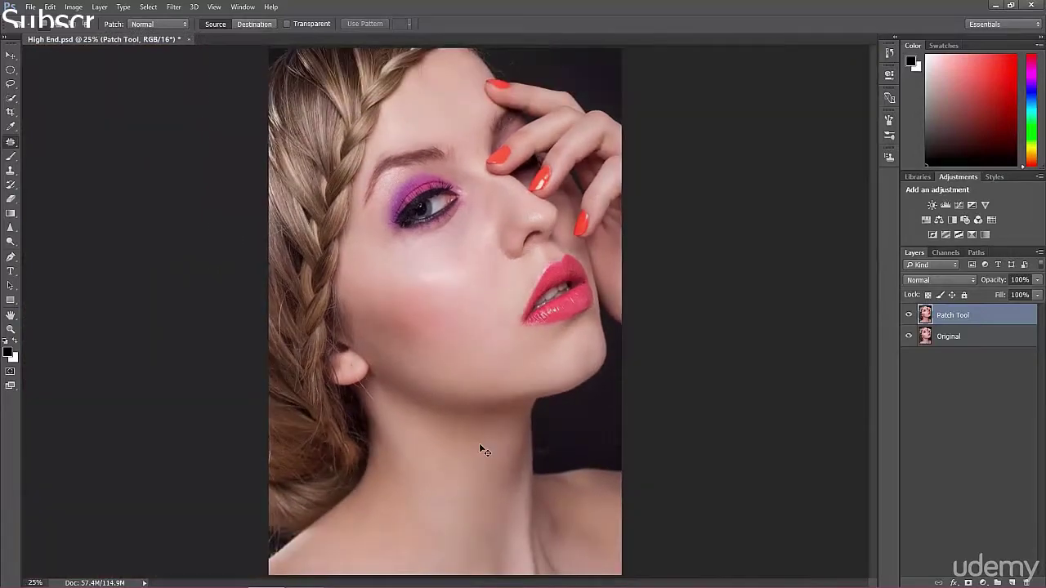
key(ctrl+minus)
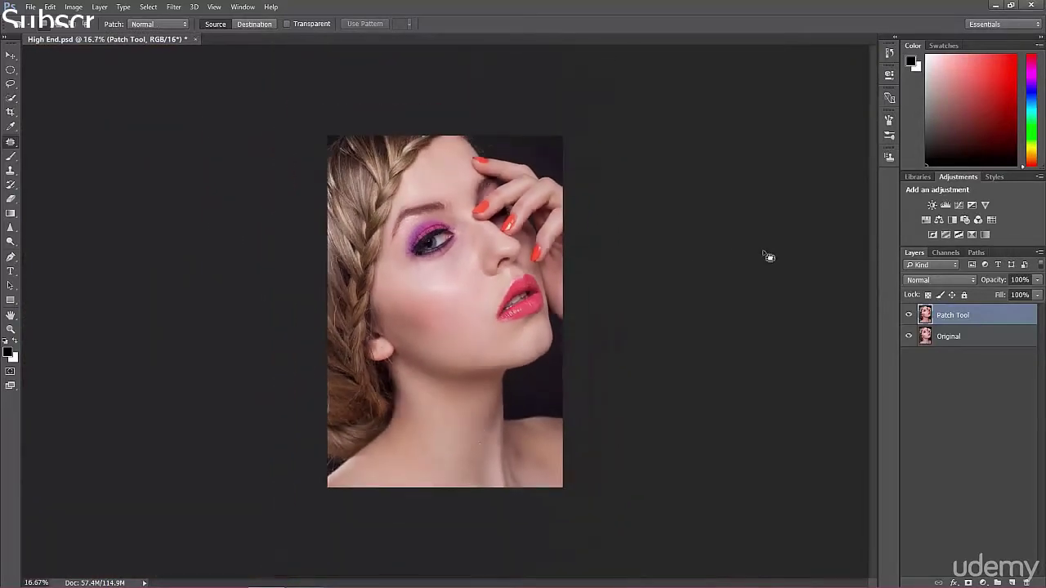
key(ctrl+plus)
key(ctrl+plus)
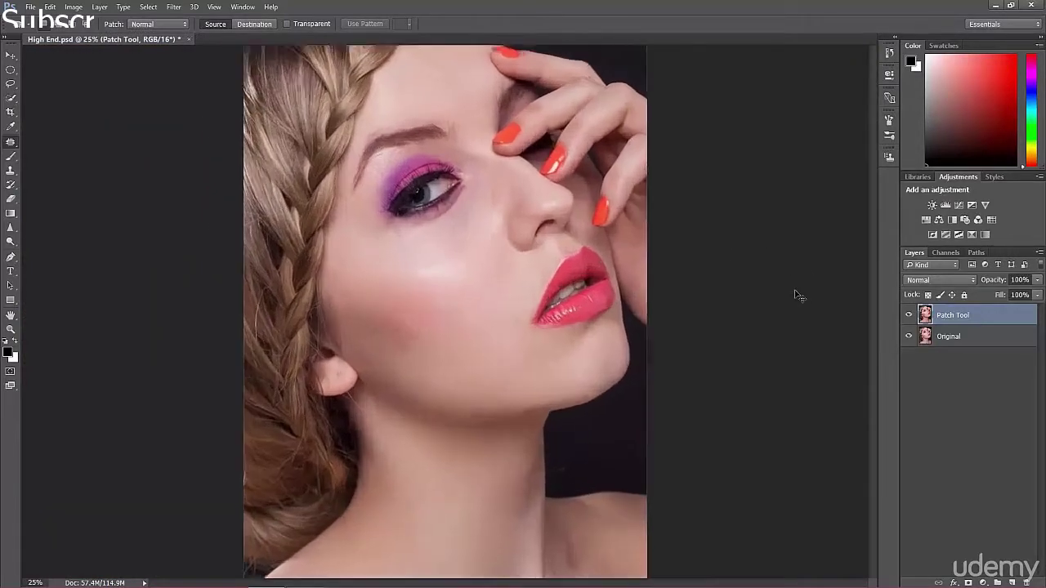
click(908, 314)
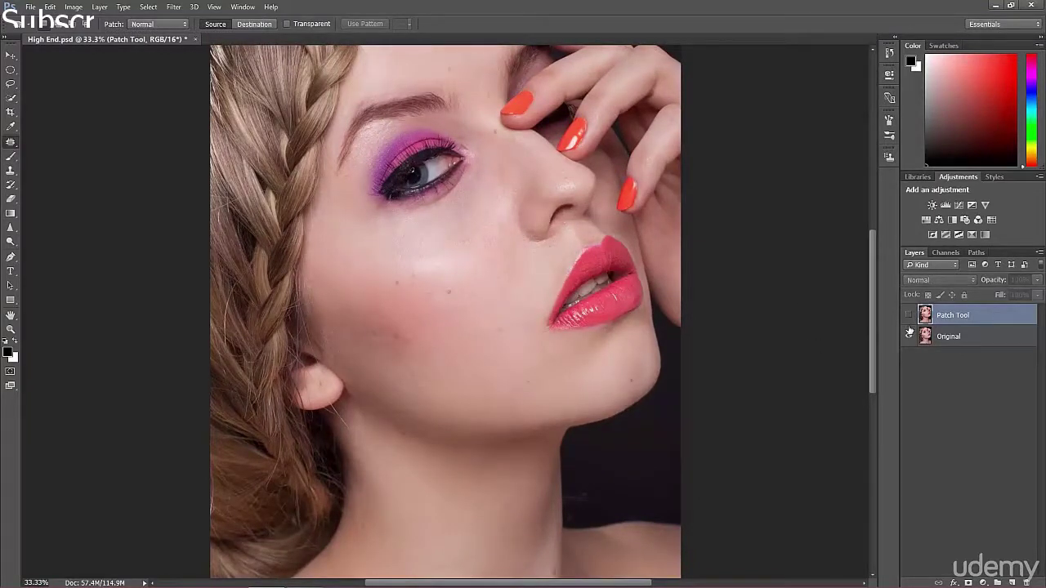
click(908, 314)
key(ctrl+minus)
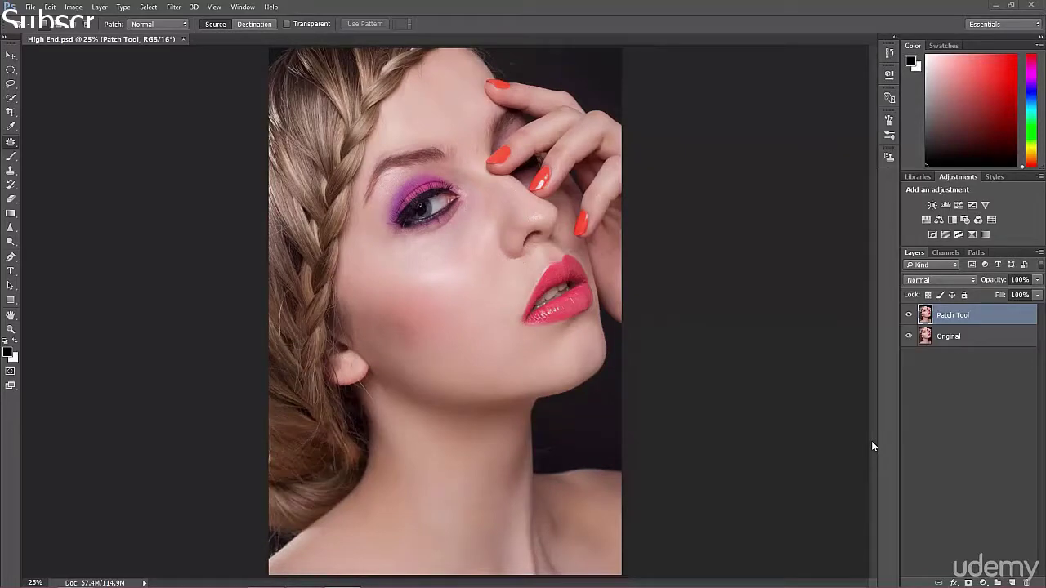
click(910, 316)
click(909, 317)
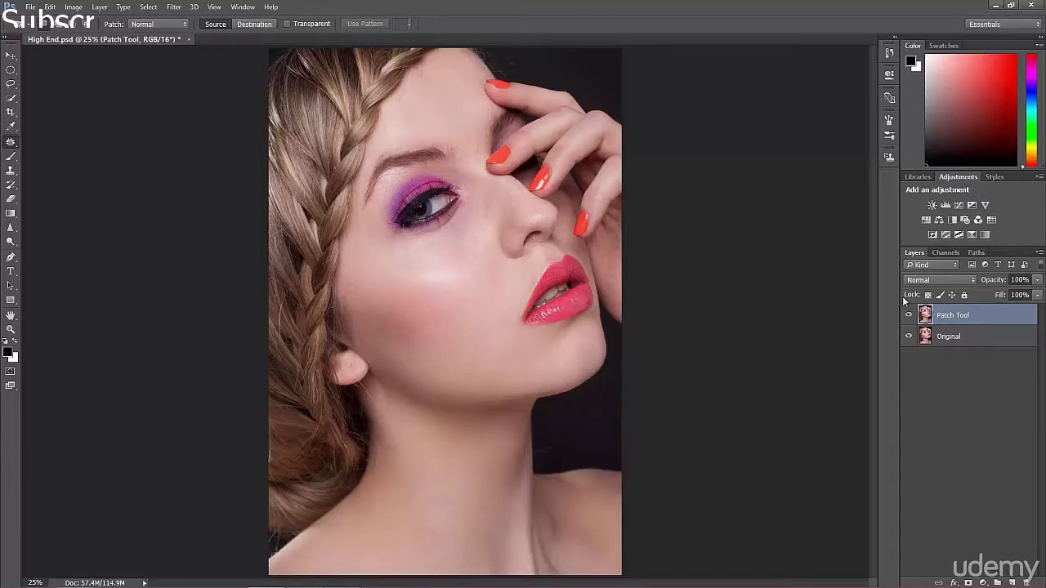
Step: Examine the skin on the cheek, nose and around the eye at 100% for remaining blemishes
key(ctrl+plus)
key(ctrl+plus)
key(ctrl+plus)
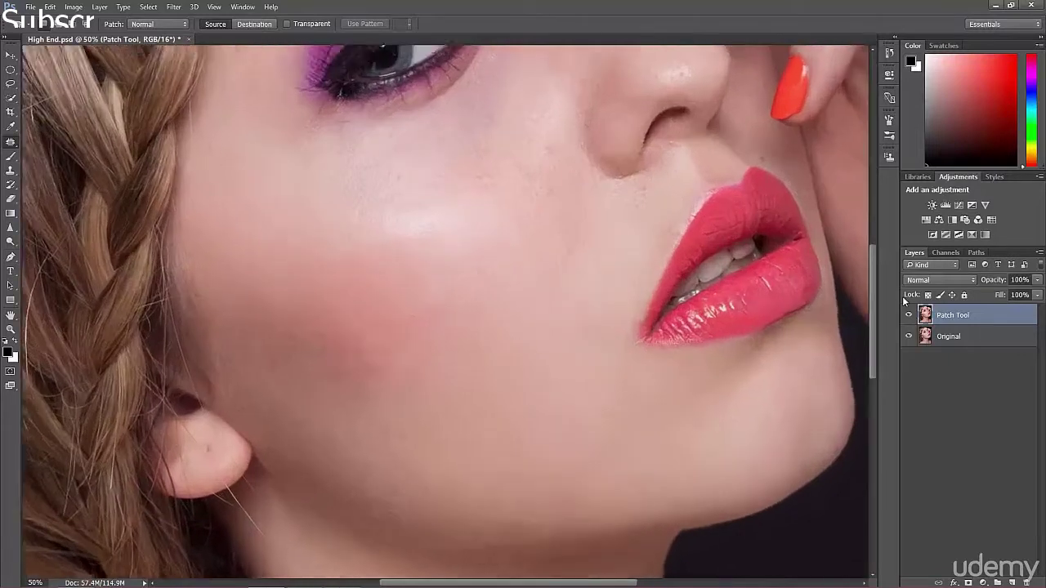
key(ctrl+plus)
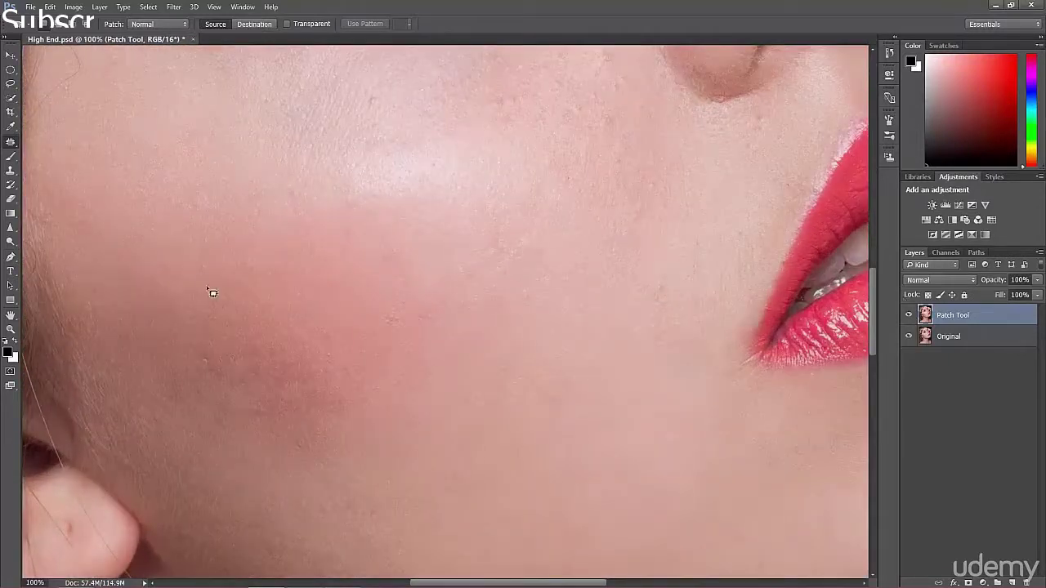
drag(489, 196, 441, 329)
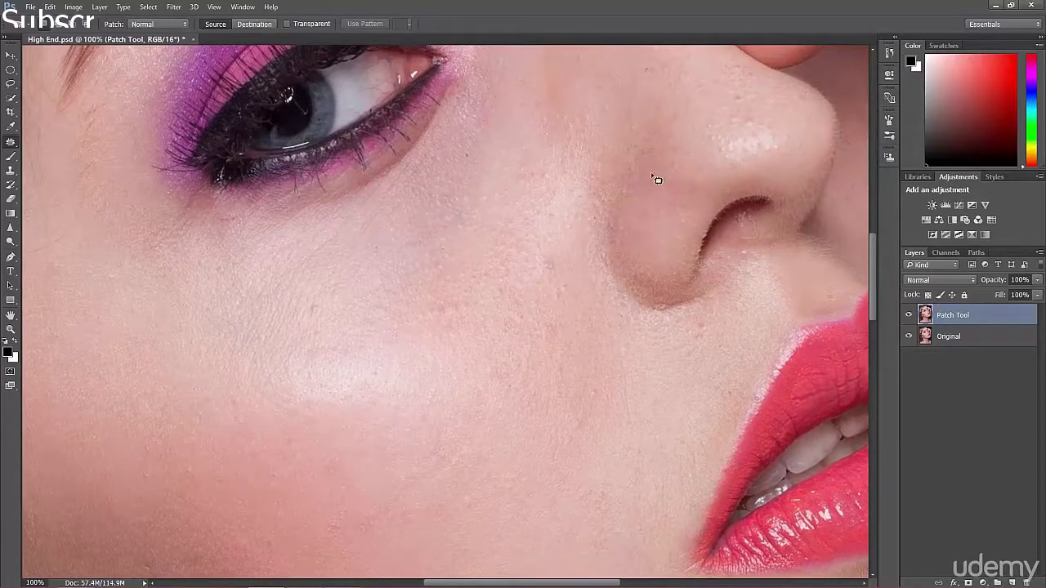
drag(464, 125, 409, 216)
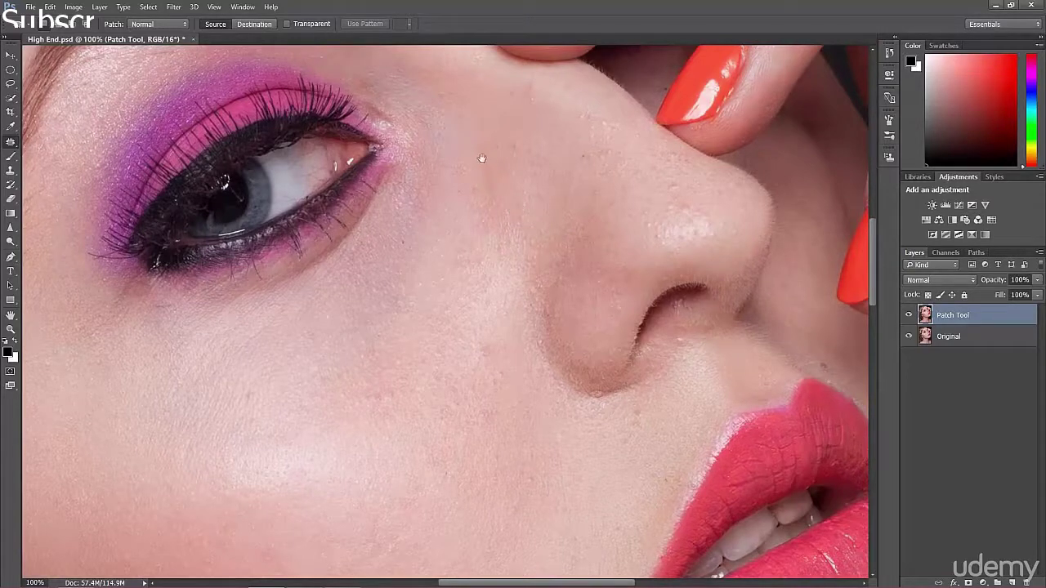
drag(476, 158, 512, 237)
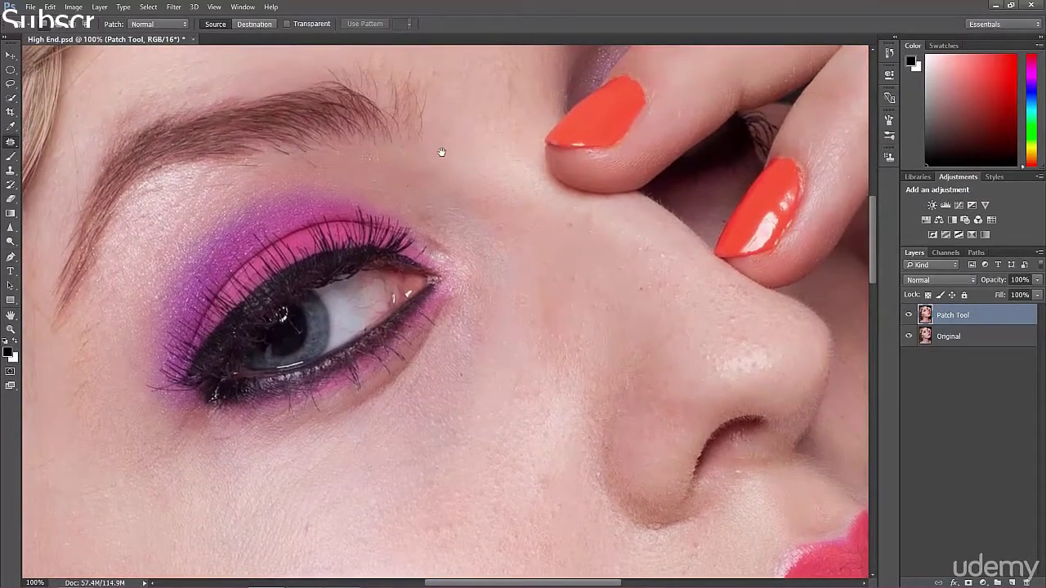
drag(438, 154, 499, 215)
Step: Examine the forehead, hairline and braid side of the face at 100% for remaining flaws and stray hairs
drag(459, 163, 478, 196)
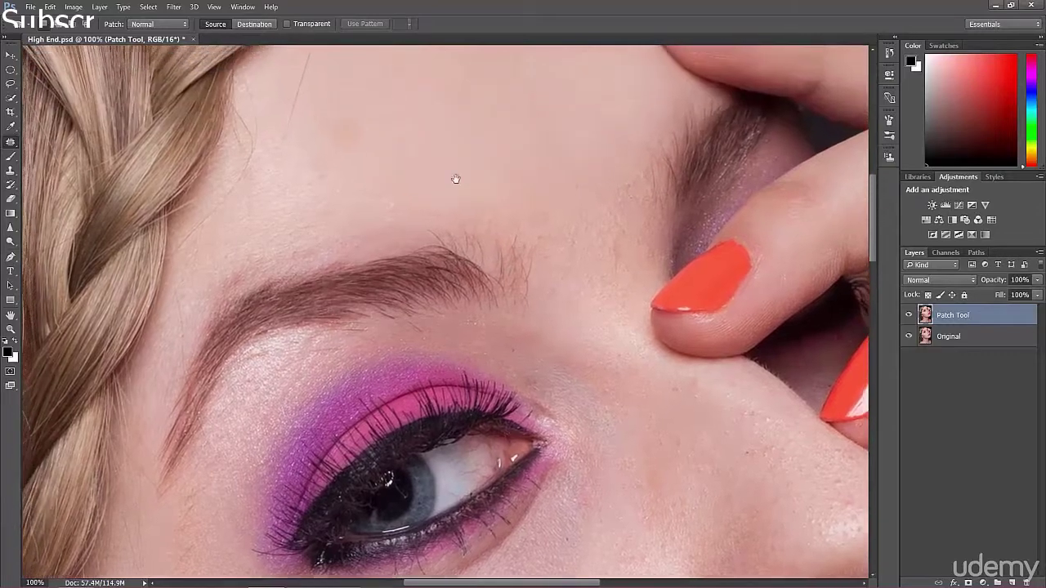
drag(433, 167, 450, 185)
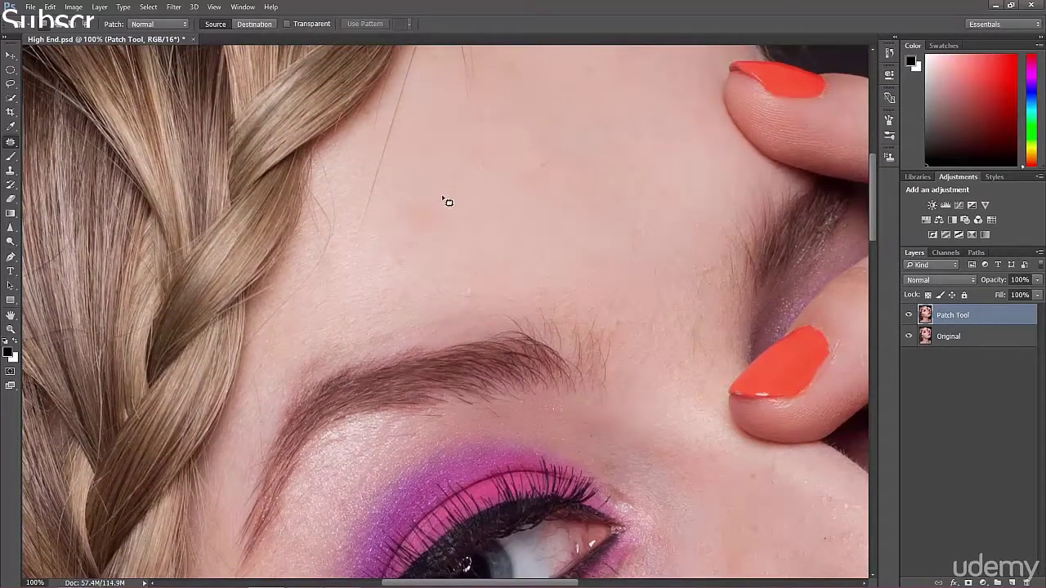
drag(434, 168, 399, 252)
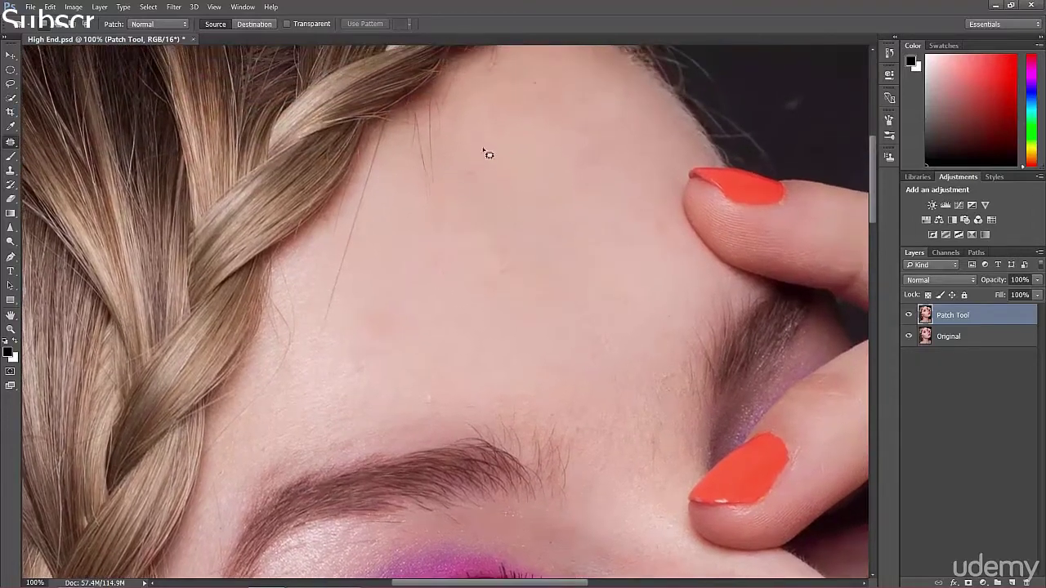
drag(555, 136, 530, 164)
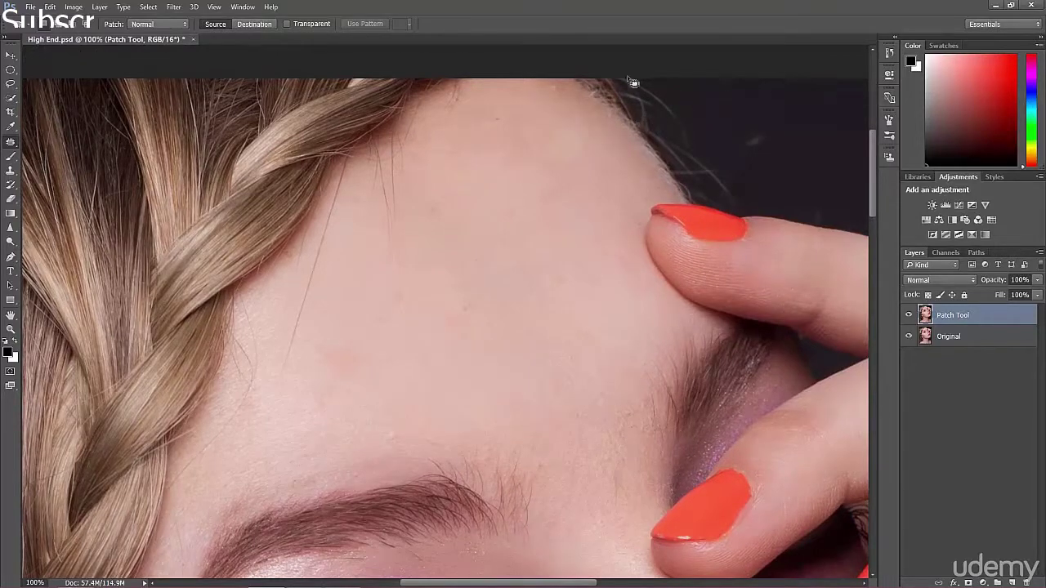
drag(366, 238, 398, 181)
drag(594, 143, 474, 210)
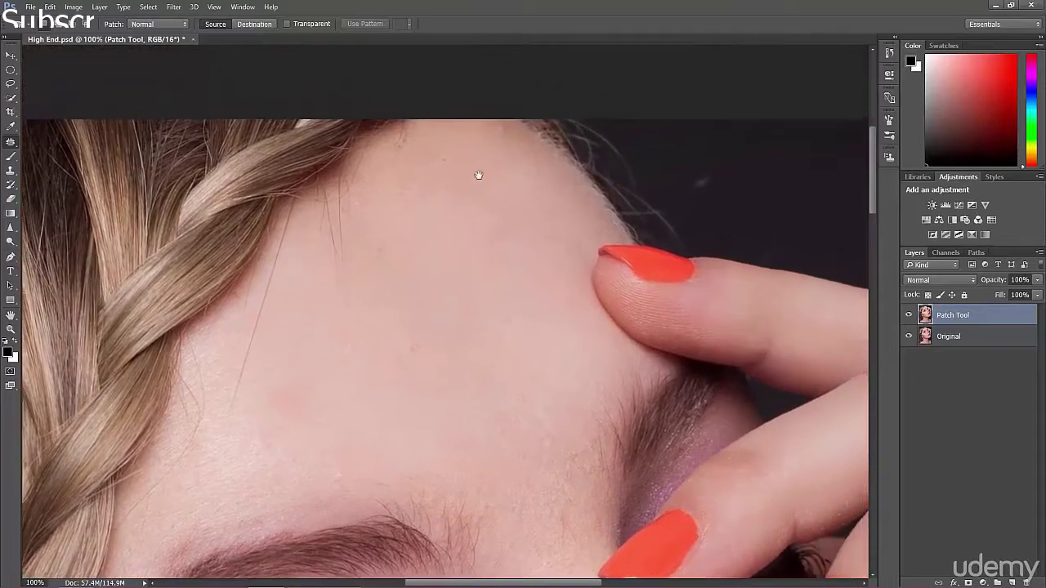
drag(600, 170, 479, 192)
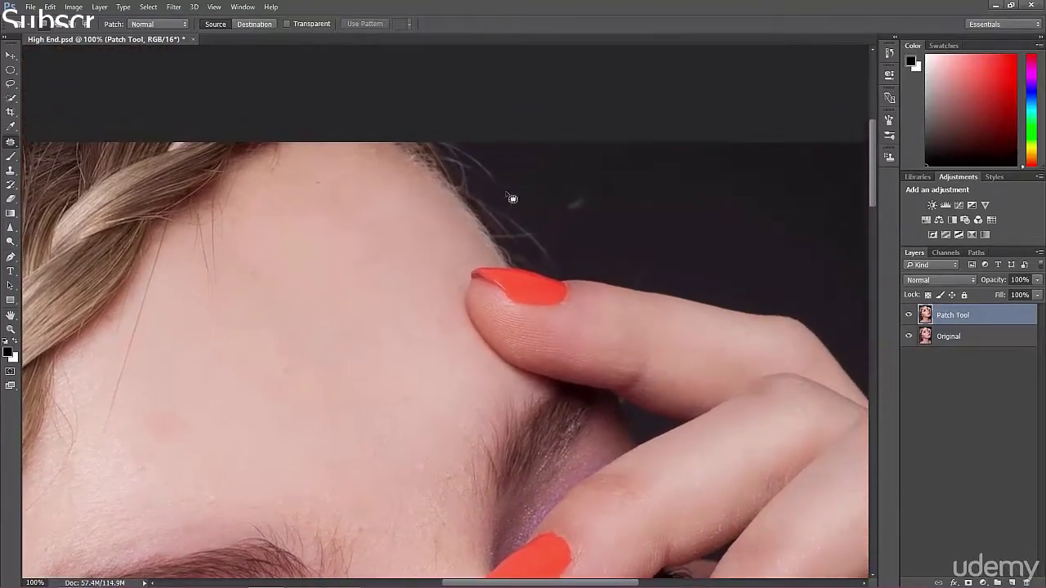
drag(222, 269, 349, 176)
drag(217, 290, 327, 178)
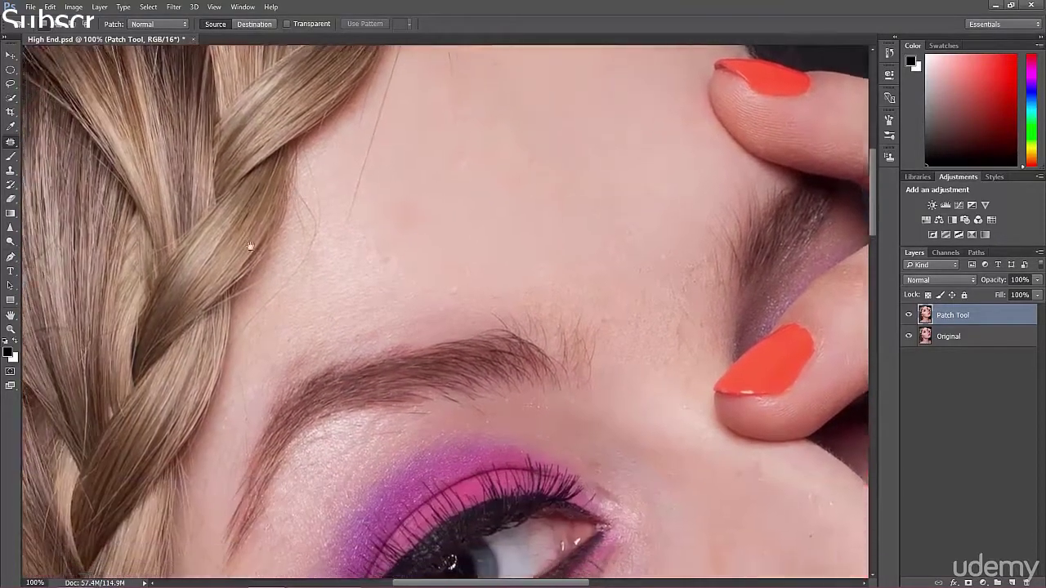
drag(250, 247, 317, 189)
scroll(244, 305, down, 10)
scroll(244, 305, left, 8)
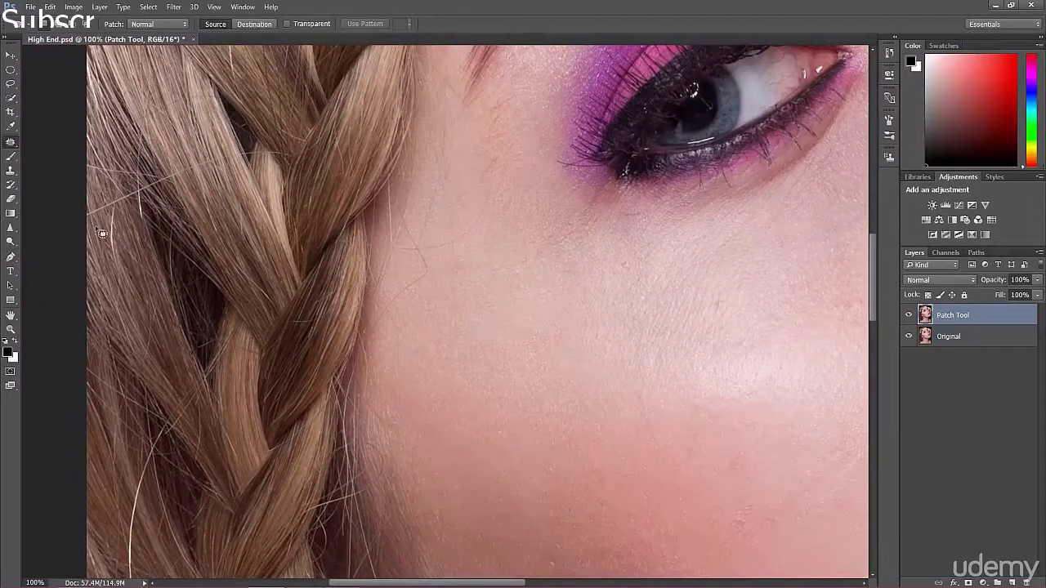
Step: Switch from the Patch Tool to the Healing Brush Tool for the finer skin retouching
right_click(11, 139)
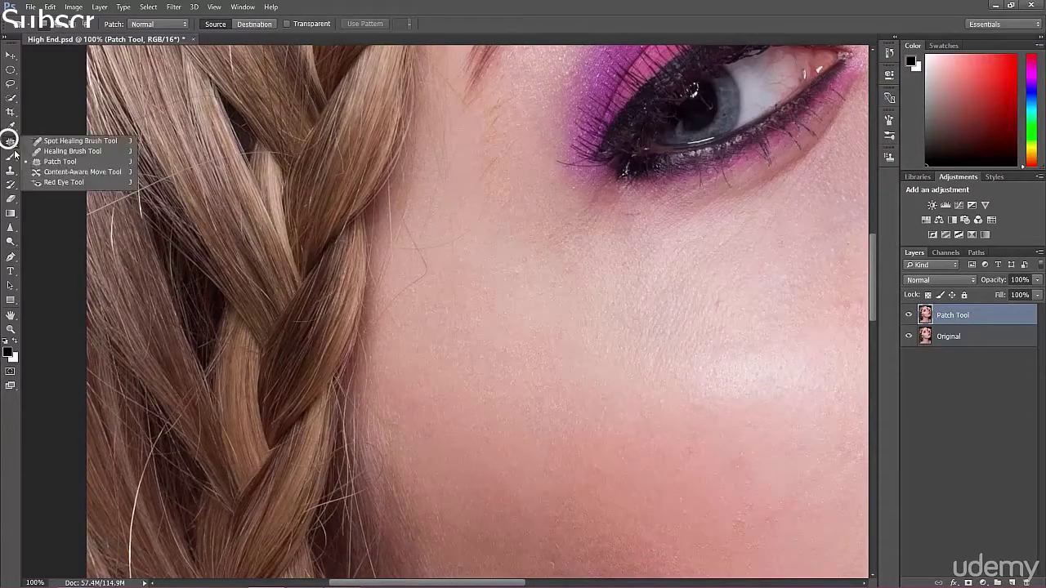
click(43, 156)
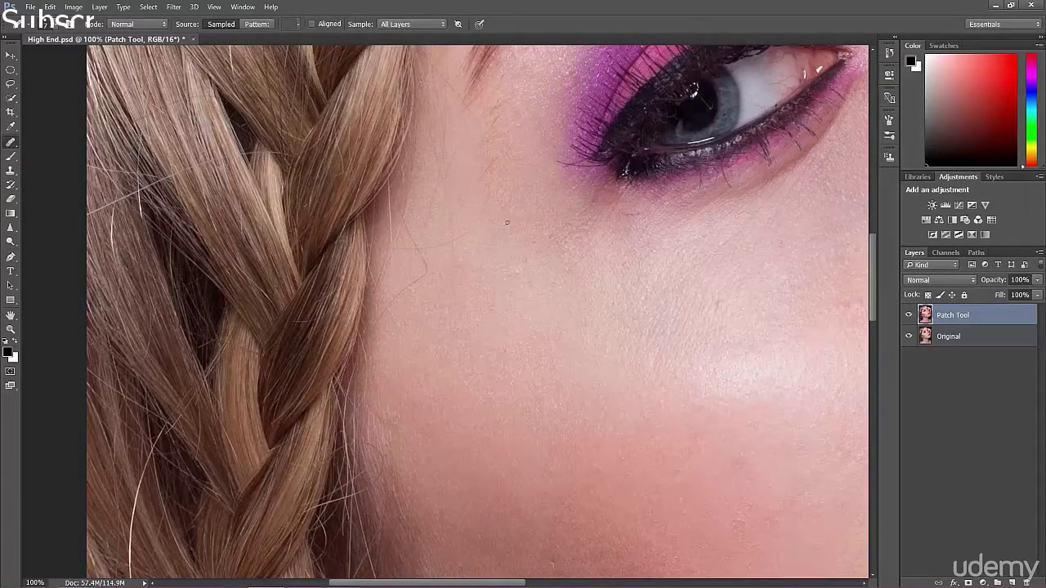
drag(587, 280, 525, 227)
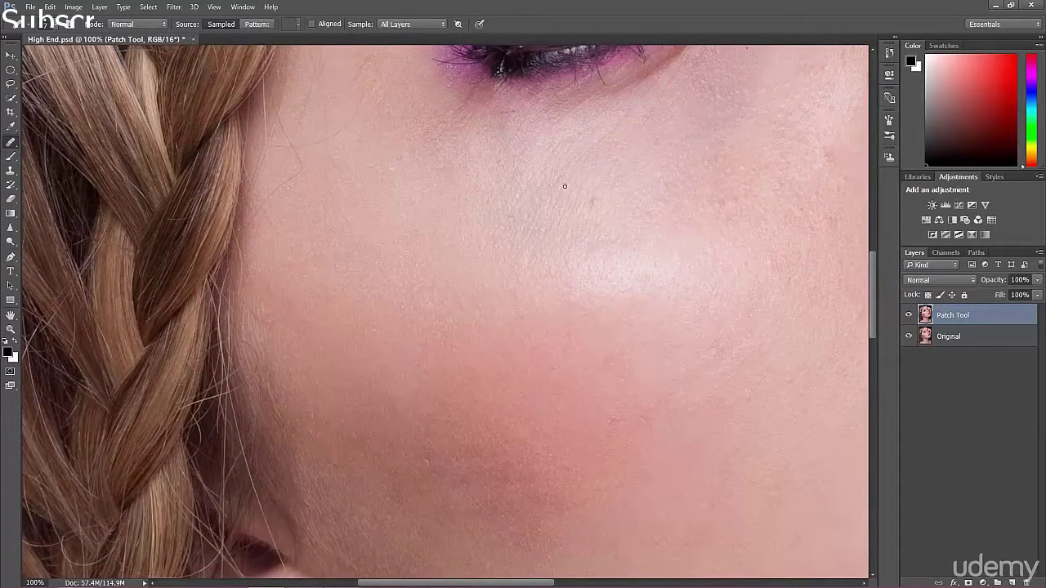
click(11, 145)
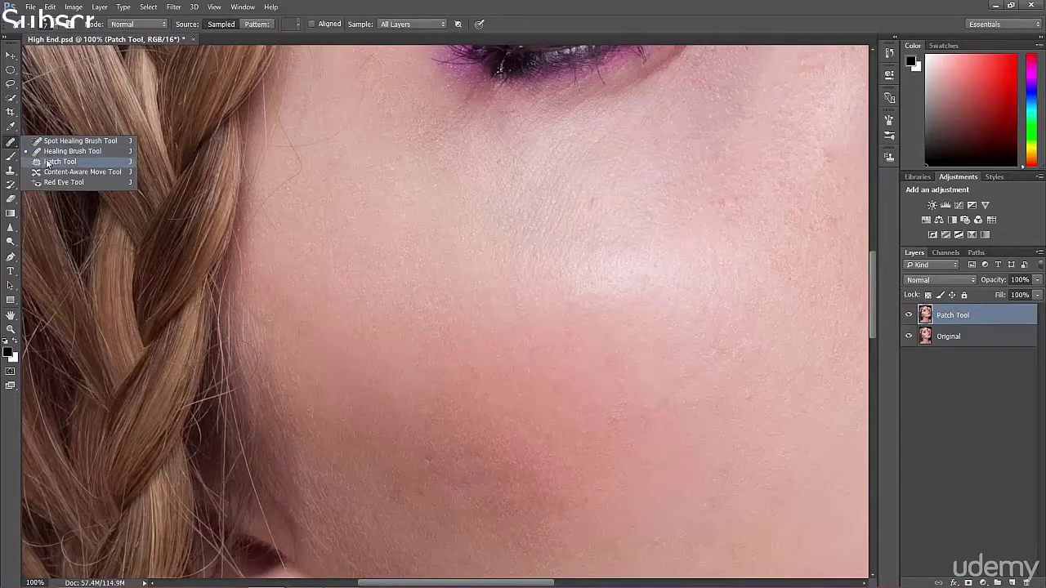
click(304, 5)
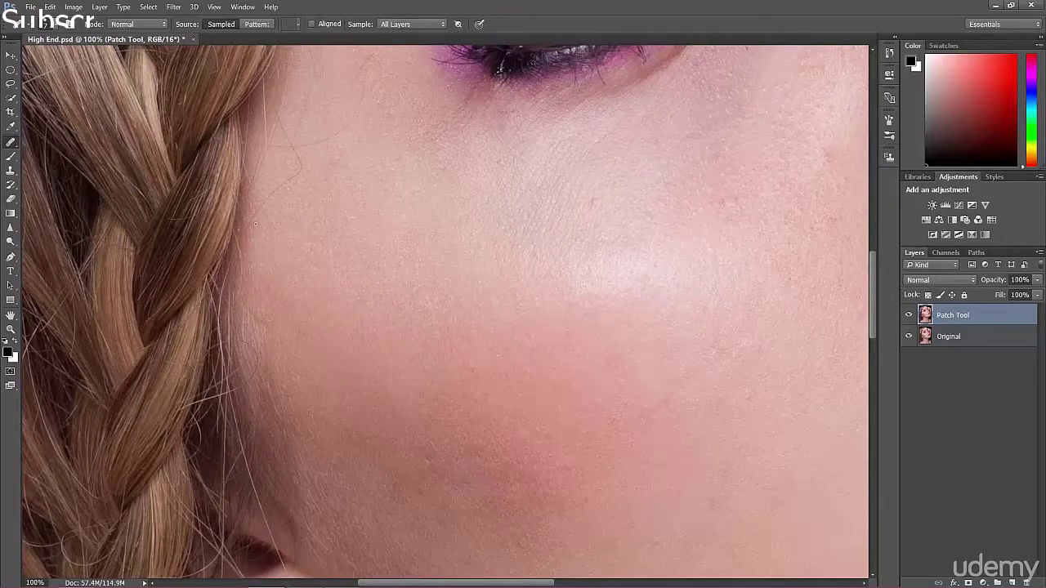
Step: Examine the skin beside the braid, around the eye and across the forehead at 100% for small flaws
drag(293, 229, 264, 280)
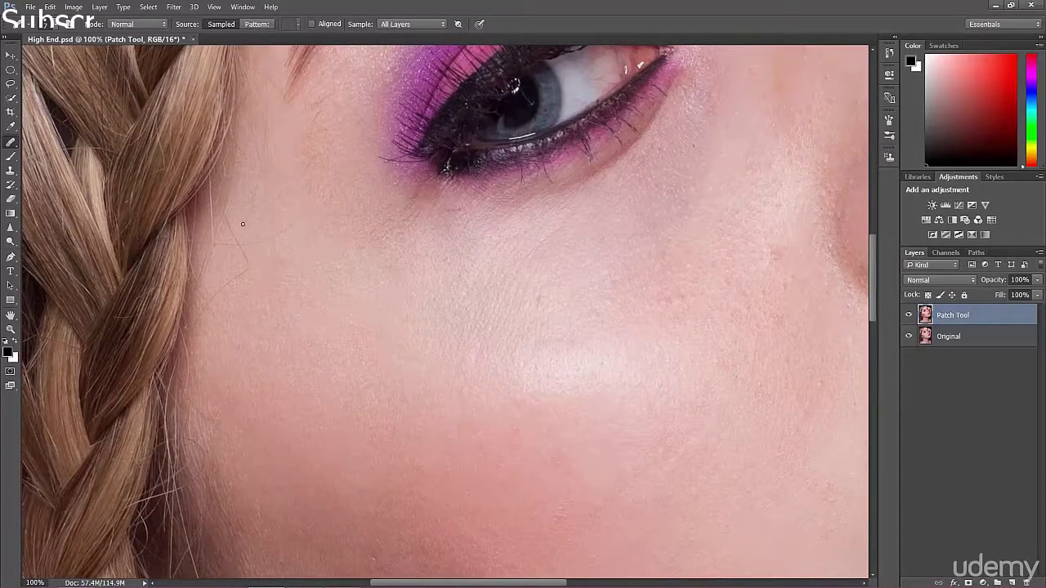
scroll(291, 196, up, 5)
scroll(290, 196, right, 2)
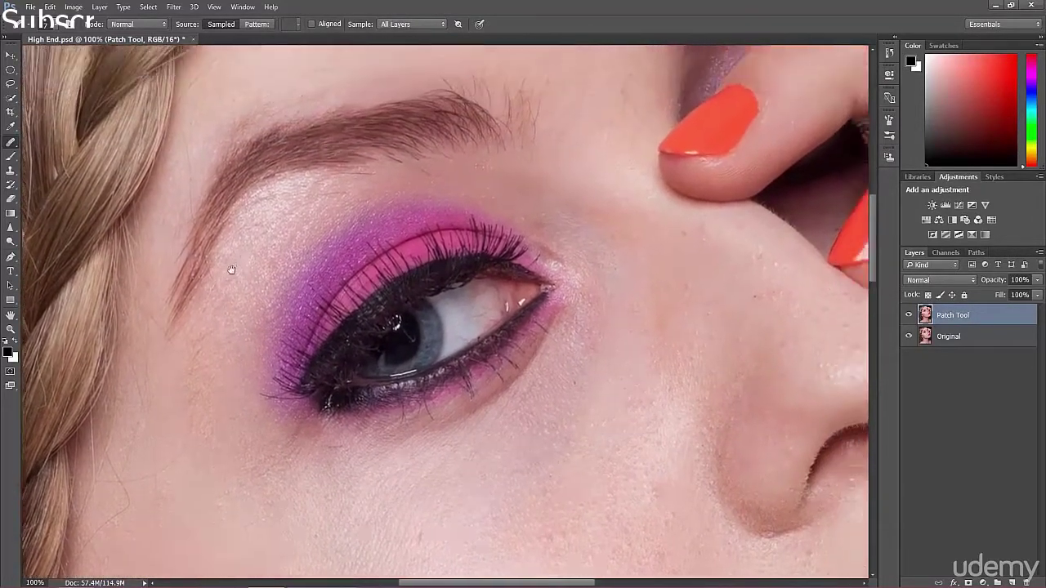
scroll(256, 262, up, 5)
scroll(256, 261, right, 1)
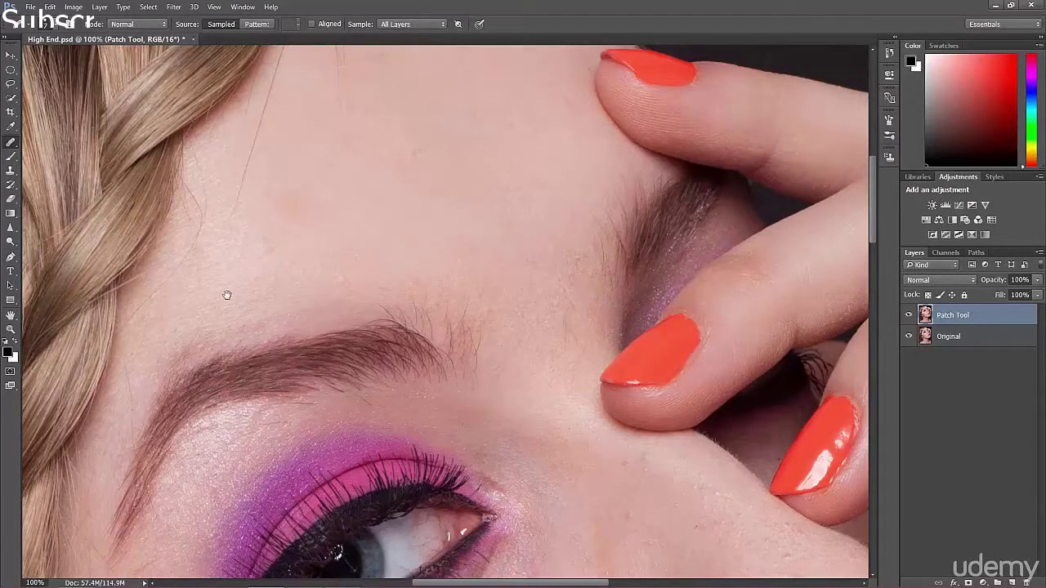
scroll(242, 280, down, 7)
scroll(242, 280, left, 3)
scroll(294, 278, down, 8)
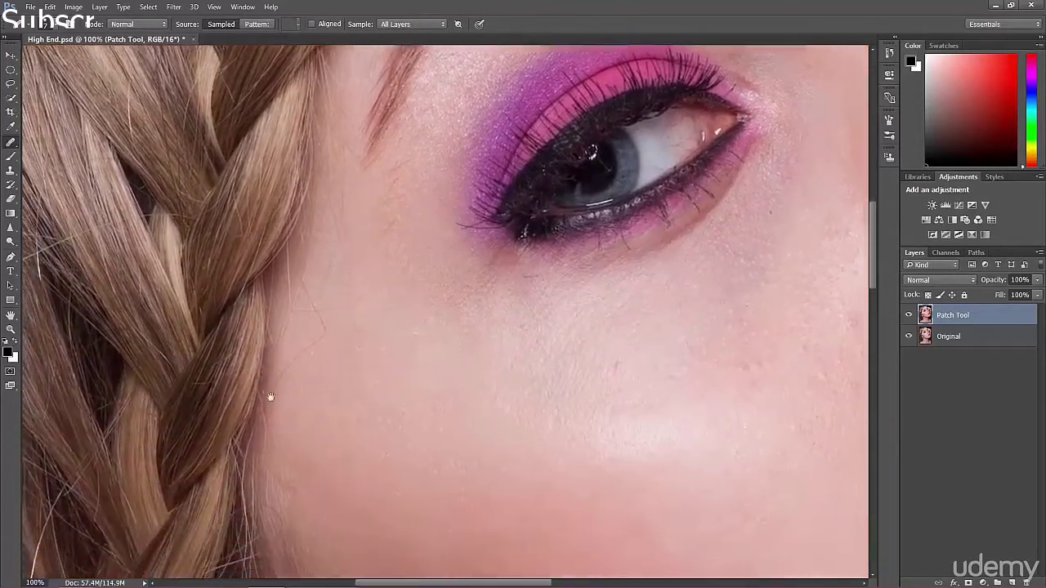
Step: Examine the cheek, earlobe, nose and lip area at 100% for remaining small blemishes
scroll(270, 317, down, 5)
scroll(270, 317, right, 3)
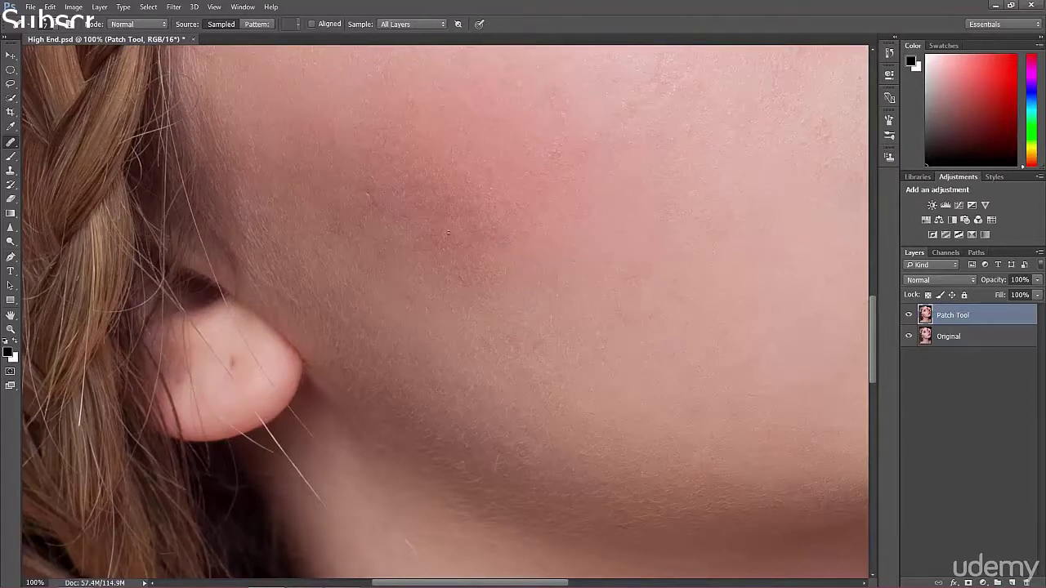
scroll(348, 238, up, 5)
scroll(348, 238, right, 5)
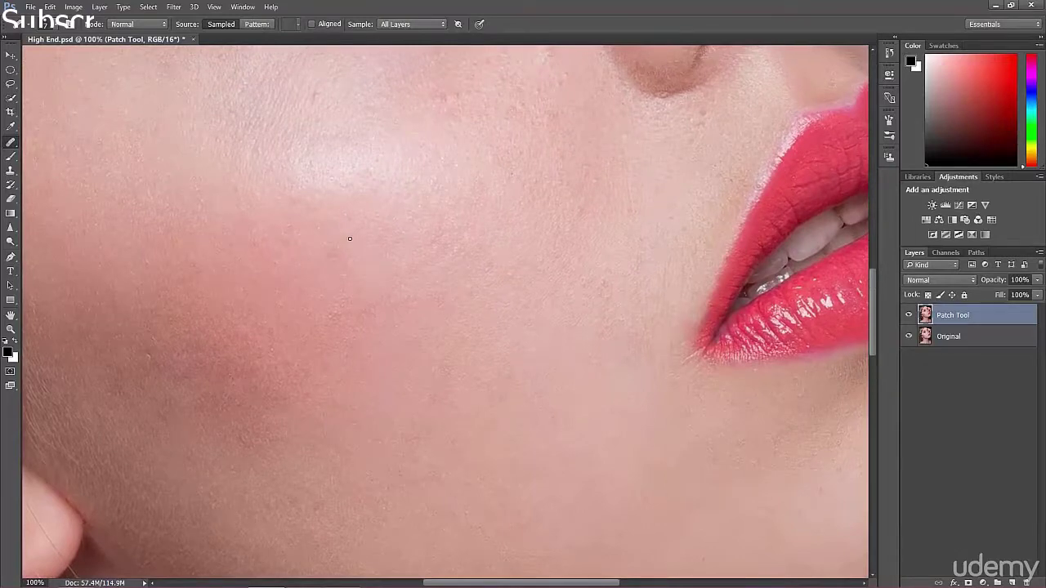
drag(481, 193, 373, 252)
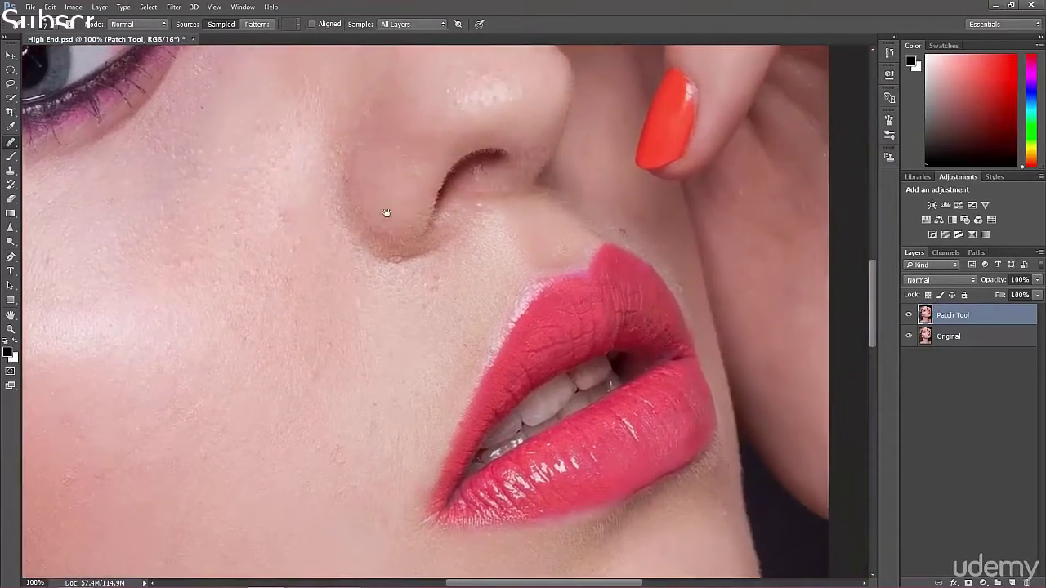
drag(384, 213, 376, 261)
scroll(376, 261, up, 5)
scroll(376, 261, left, 1)
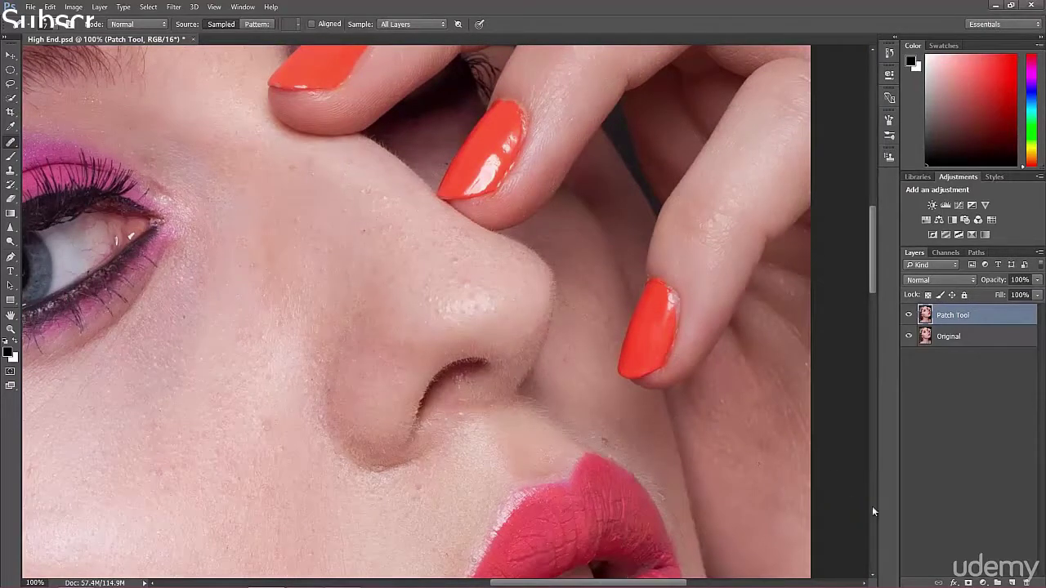
Step: Add a new empty layer above the Patch Tool layer
click(984, 582)
click(1010, 582)
click(1011, 582)
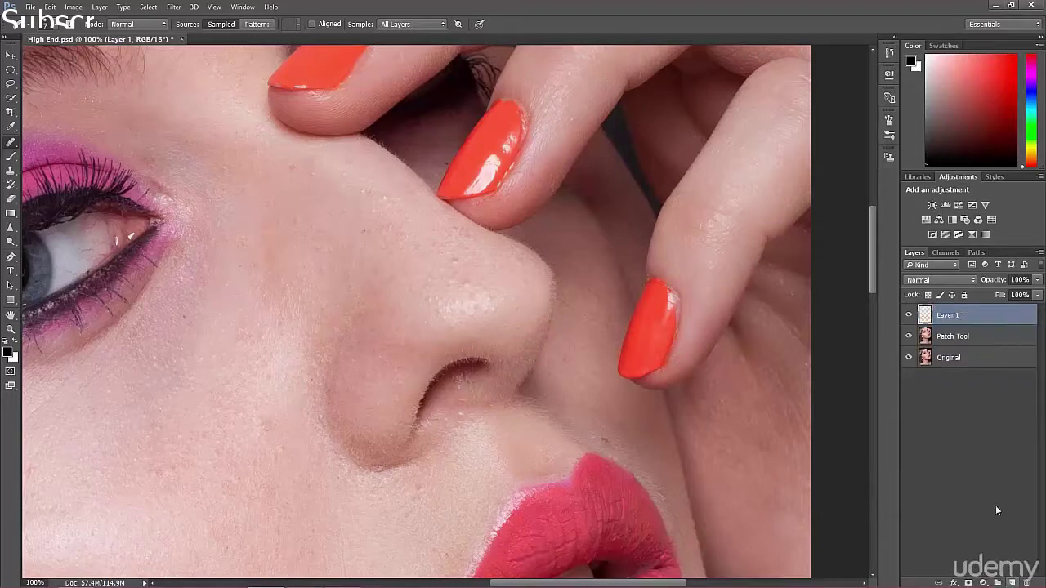
key(h)
double_click(960, 312)
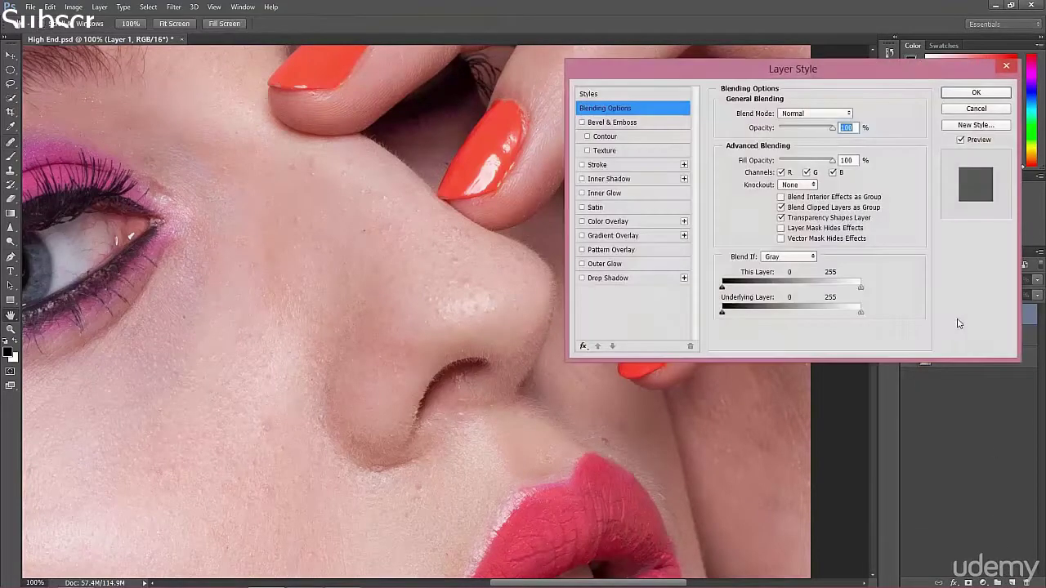
click(964, 109)
key(j)
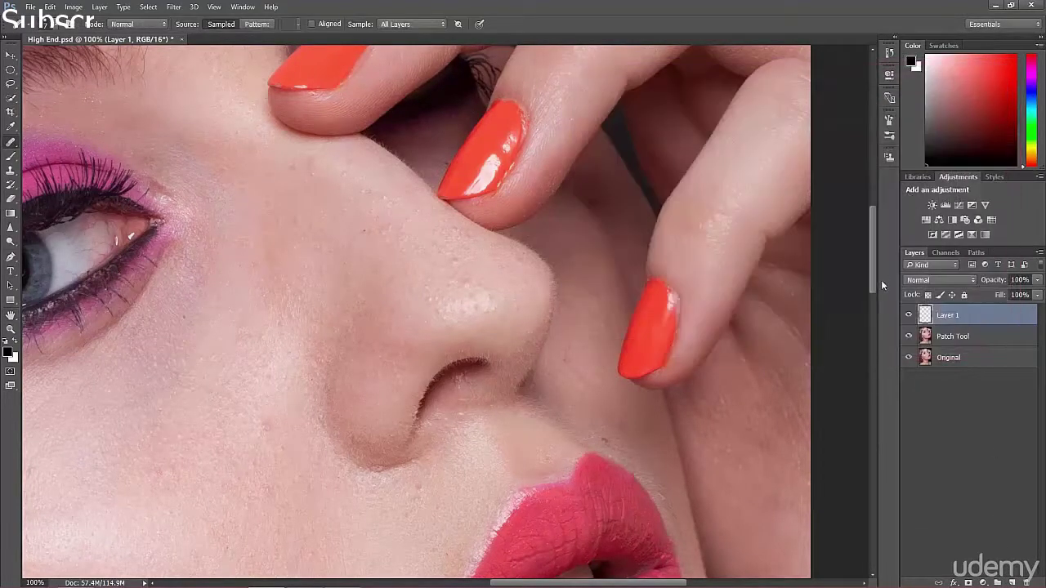
Step: Rename the new empty layer as "Basic Retouch 1"
double_click(944, 317)
drag(970, 315, 920, 296)
text(Basic Retouch 1)
key(Return)
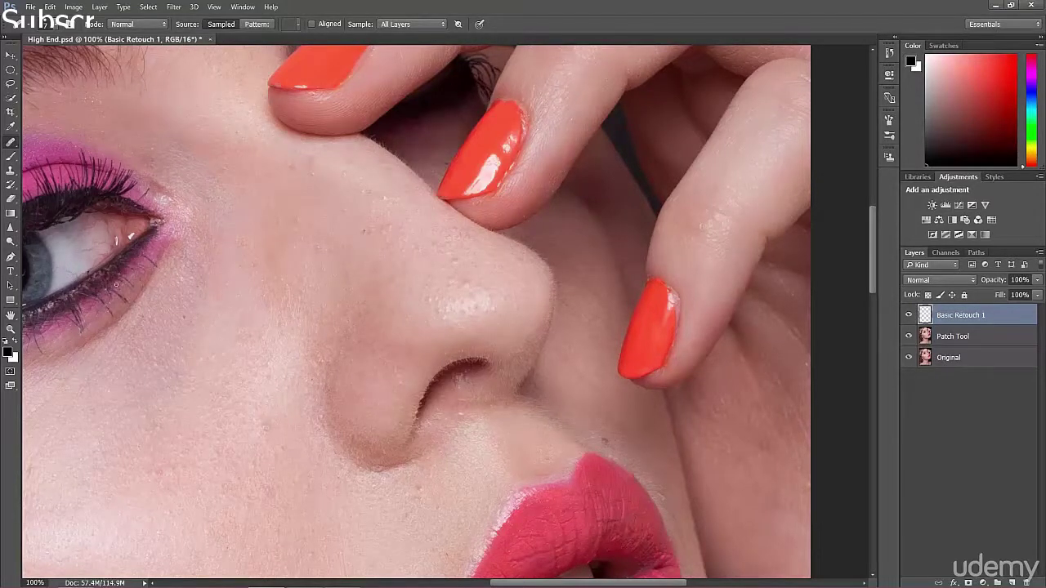
Step: Examine the eye, braid, cheek, nose and lips at 66.7% for areas that still need retouching
drag(155, 314, 305, 327)
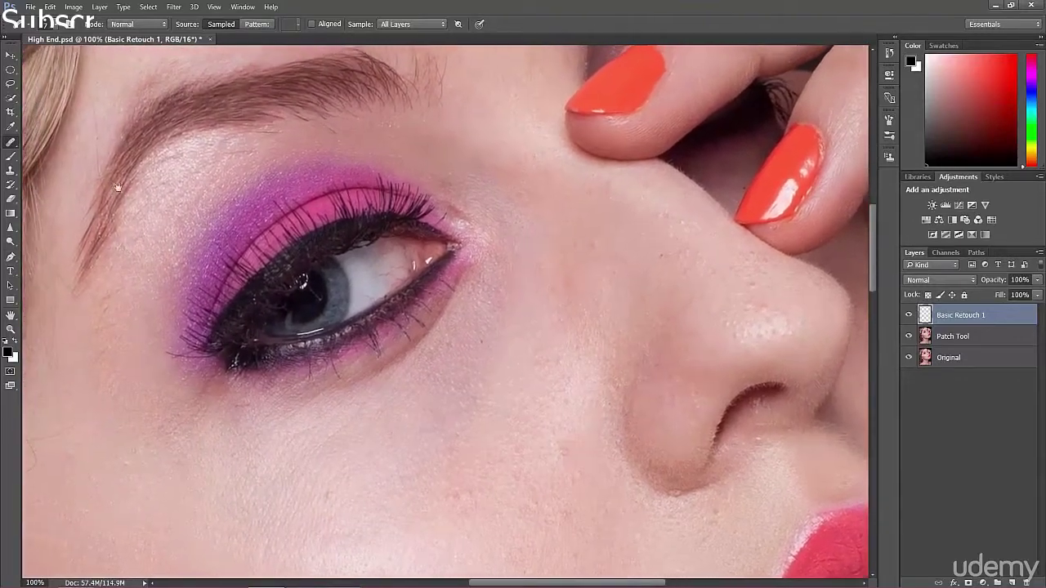
key(ctrl+minus)
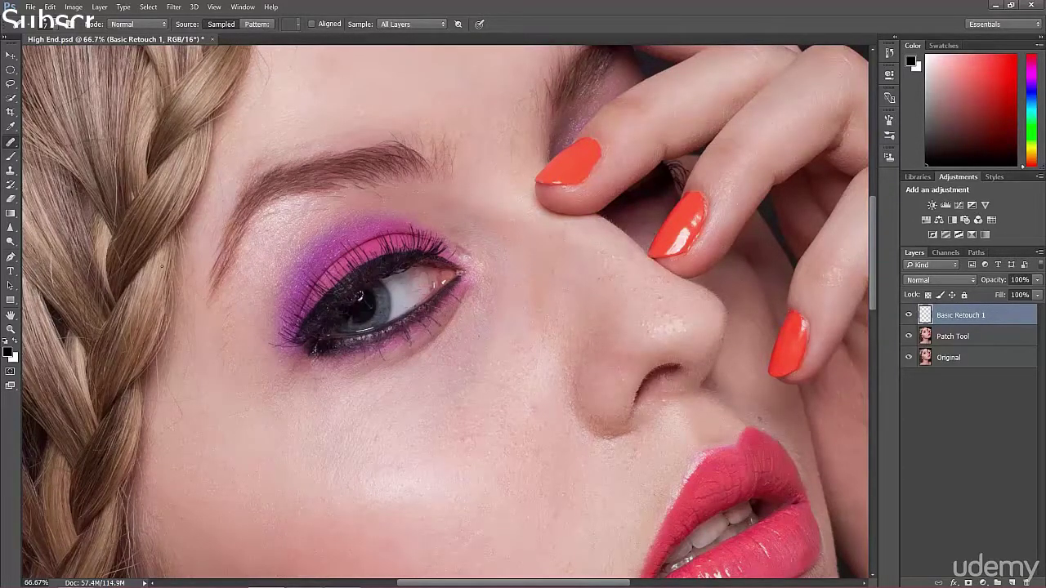
drag(162, 278, 248, 200)
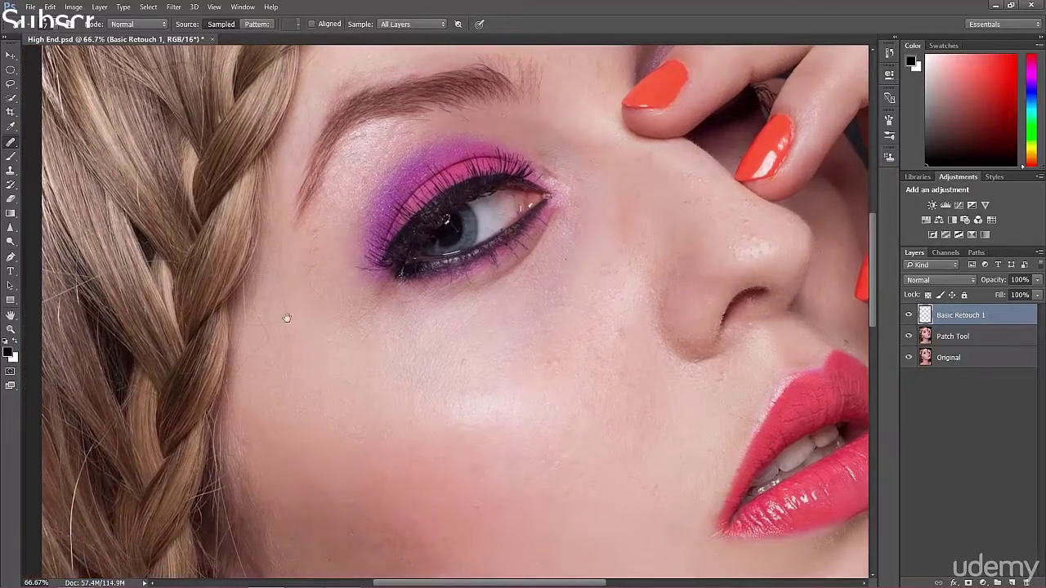
drag(302, 331, 163, 304)
drag(342, 252, 422, 267)
drag(264, 242, 376, 260)
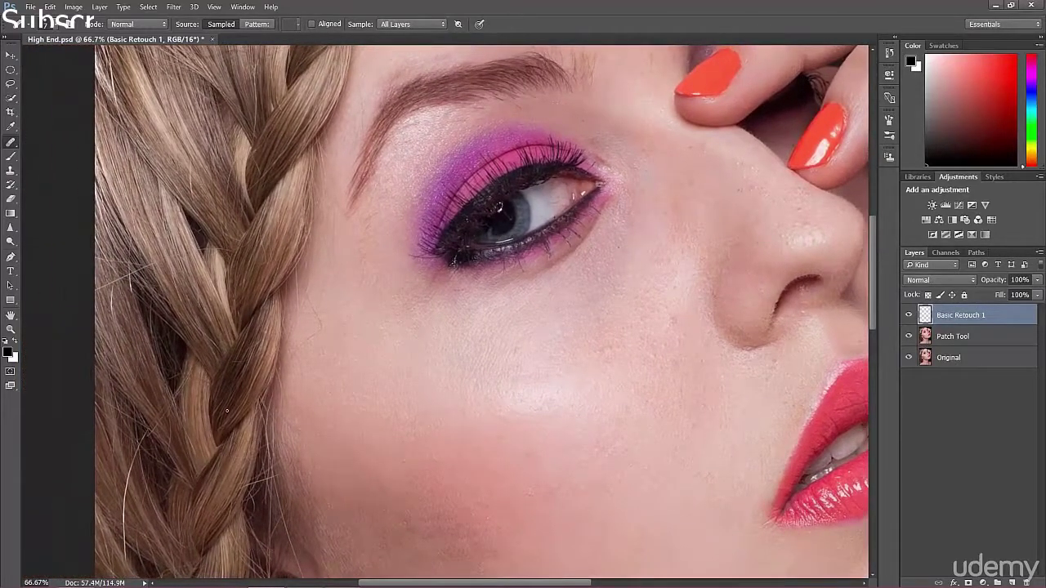
drag(479, 357, 352, 341)
drag(516, 320, 349, 393)
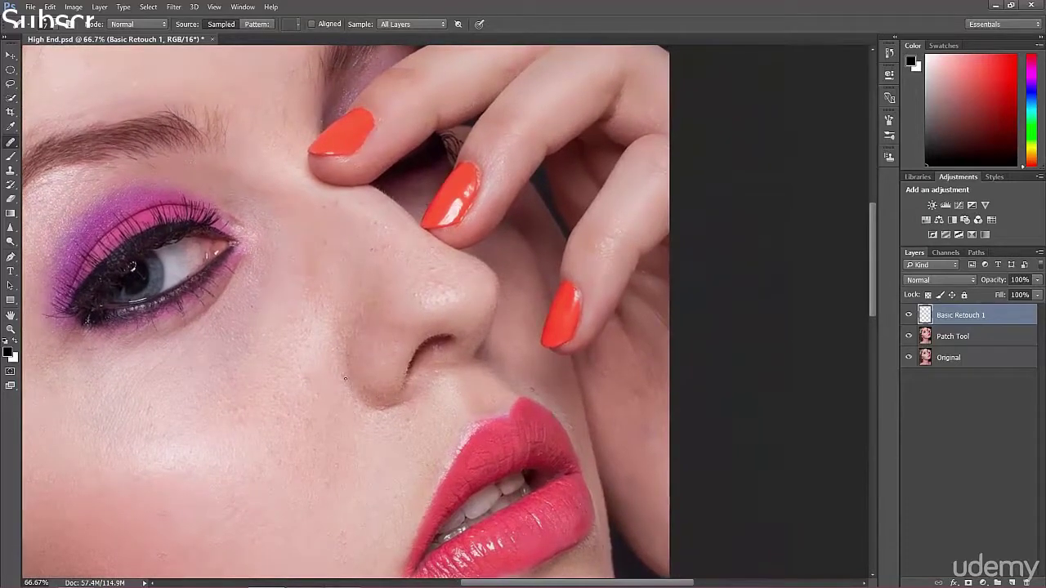
Step: Set the Healing Brush to sample from the Current Layer only, with the nose in close-up at 200%
scroll(347, 382, up, 3)
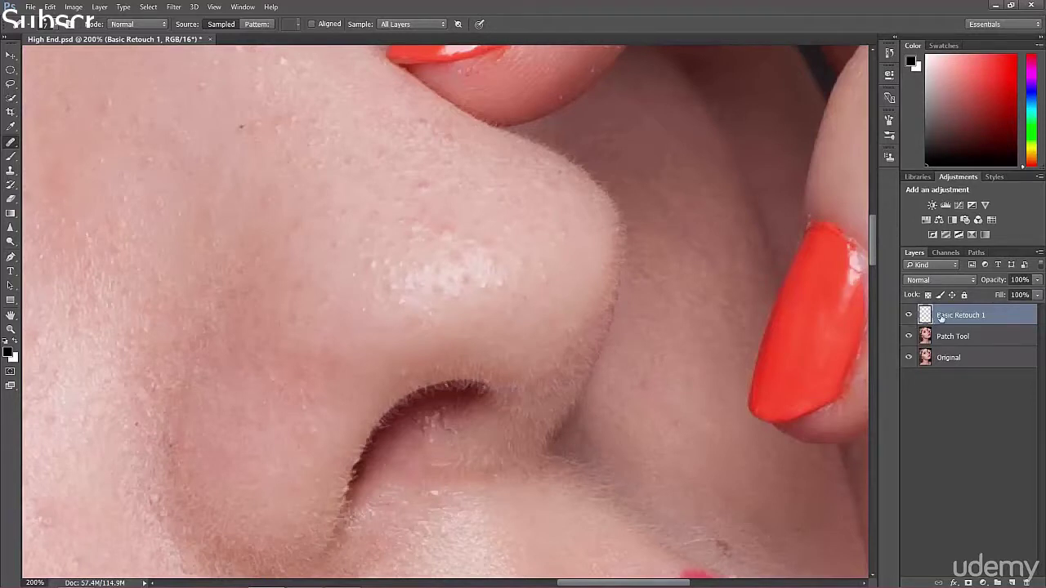
click(397, 25)
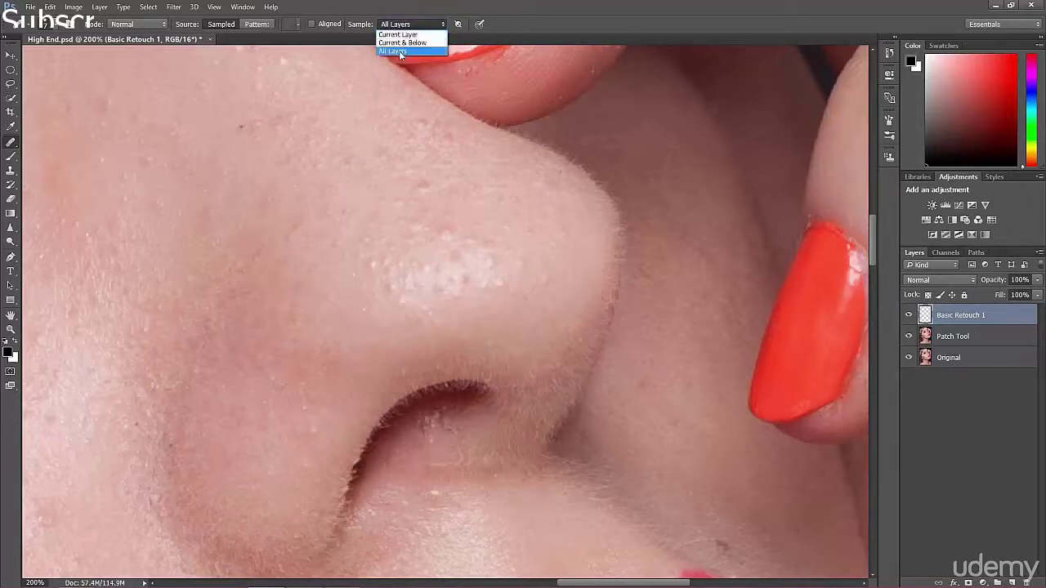
click(403, 27)
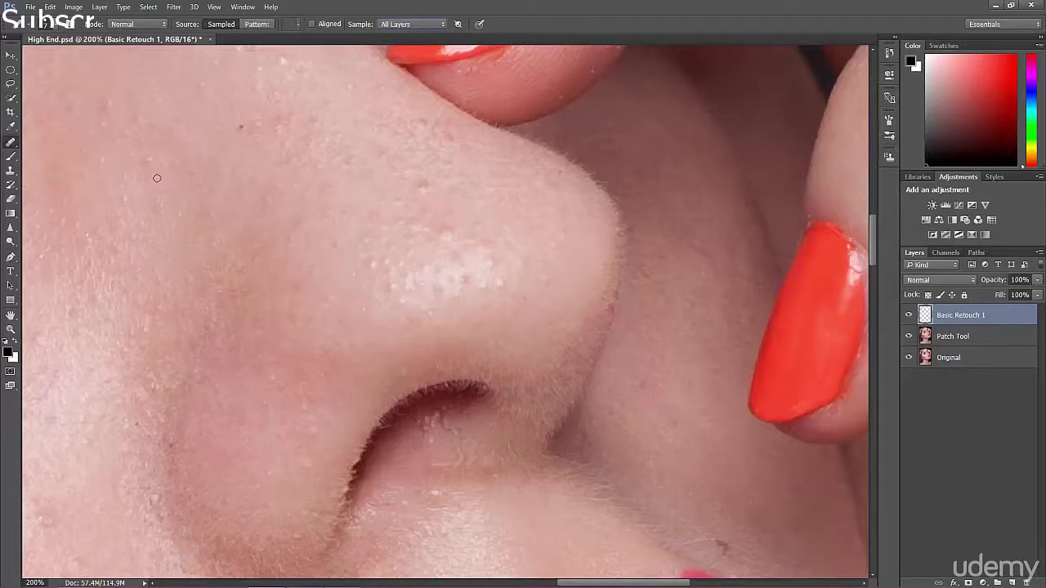
key(space)
drag(166, 261, 315, 226)
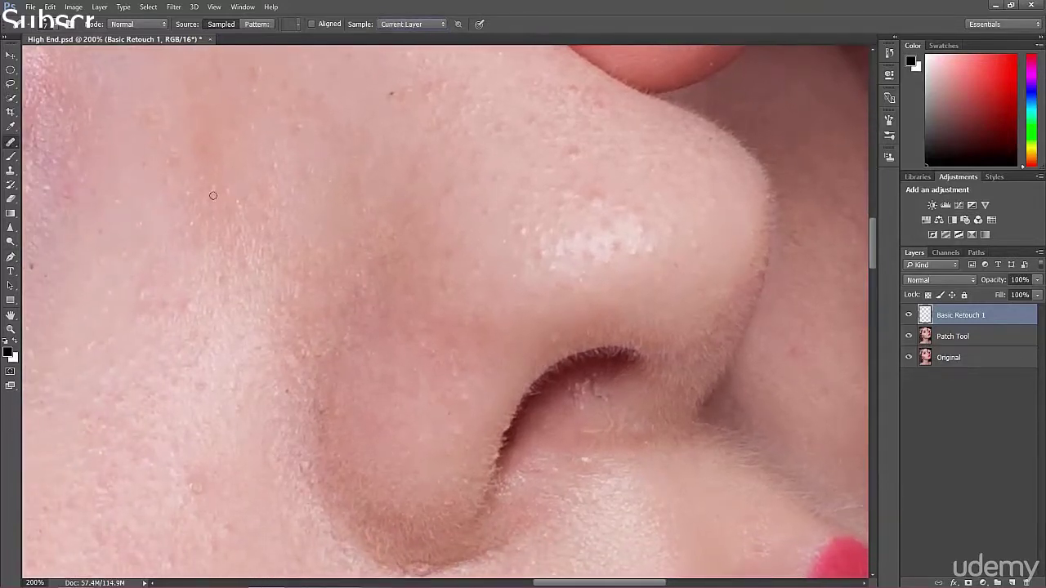
Step: Enlarge the Healing Brush to 15 px and try to sample skin below the nostril from the current layer
click(55, 26)
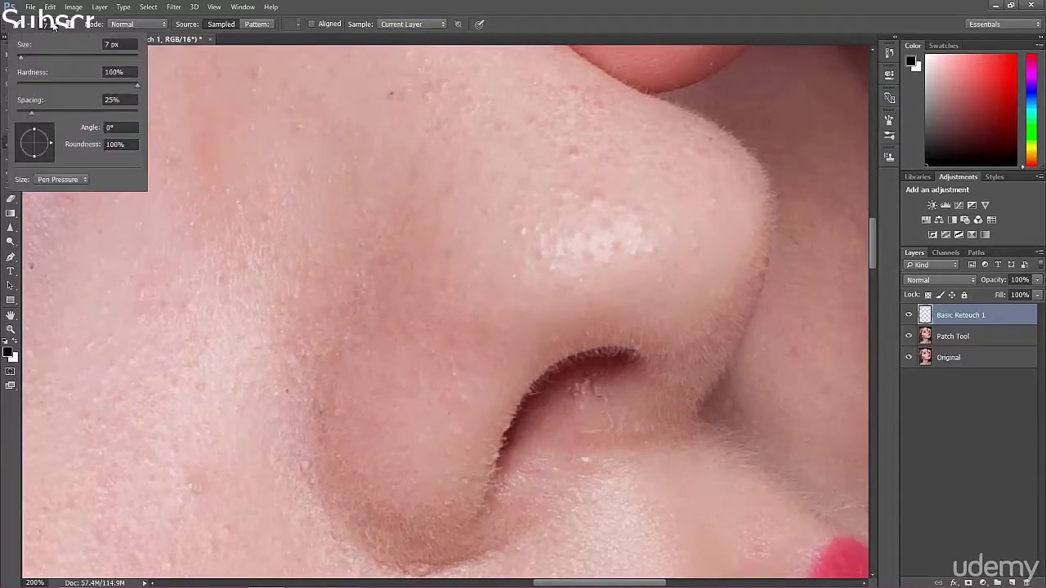
click(55, 25)
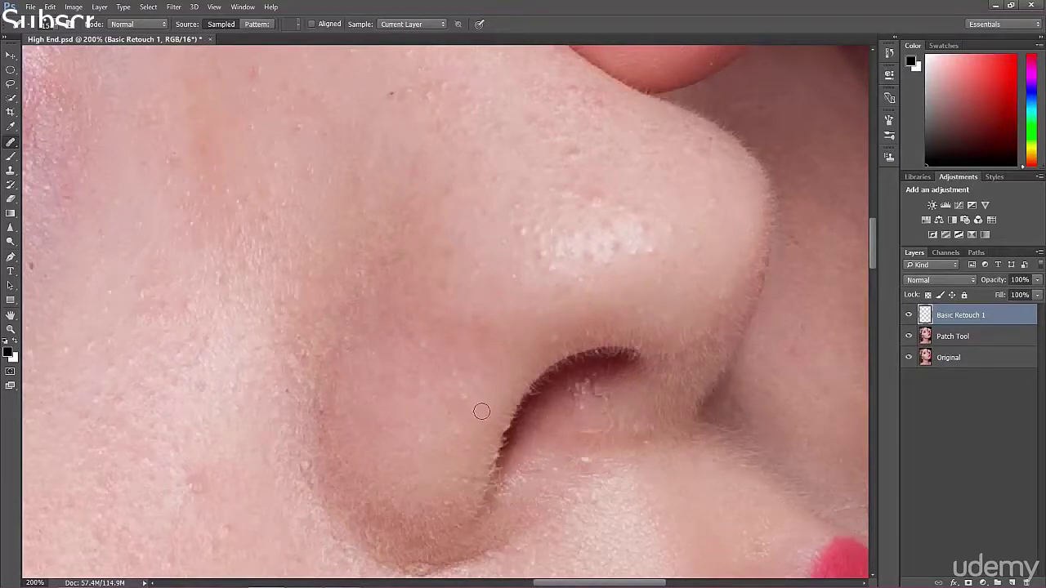
key(alt)
alt+click(603, 459)
alt+click(603, 460)
Step: Set the Healing Brush to sample All Layers, heal the skin under the nose, and toggle Basic Retouch 1 to check the result
click(417, 24)
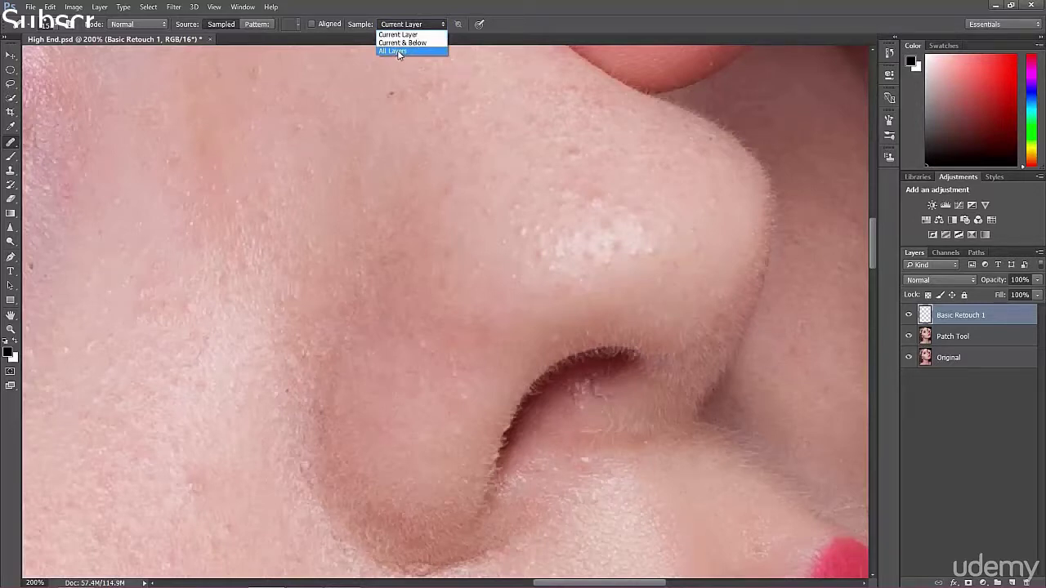
click(399, 54)
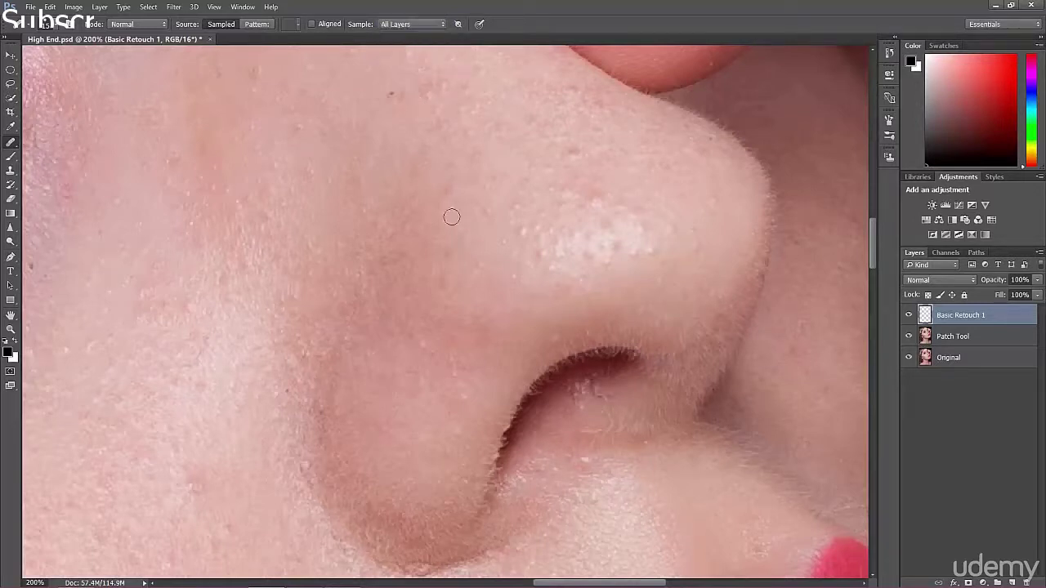
alt+click(599, 461)
right_click(584, 460)
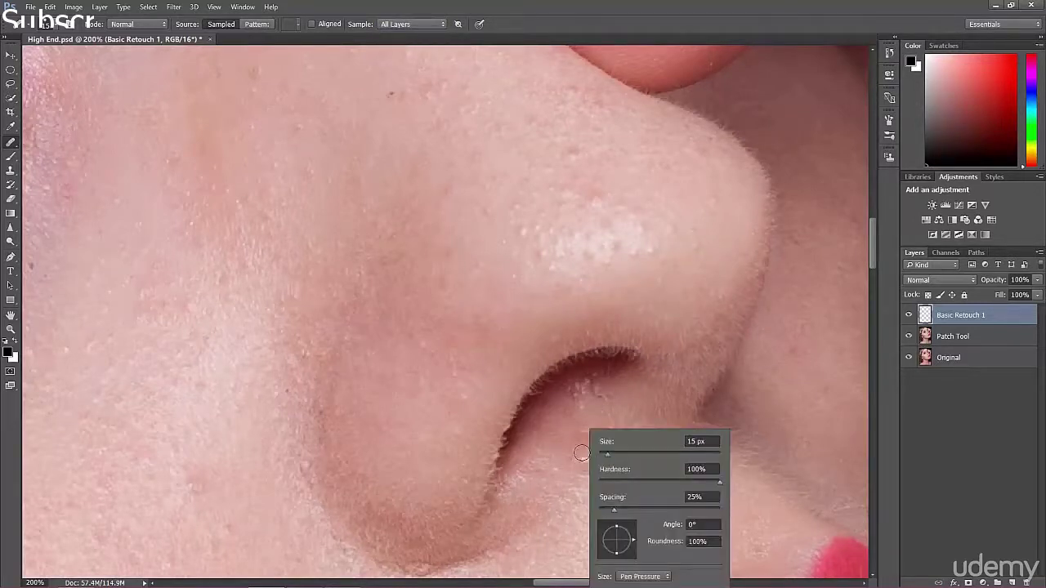
click(577, 460)
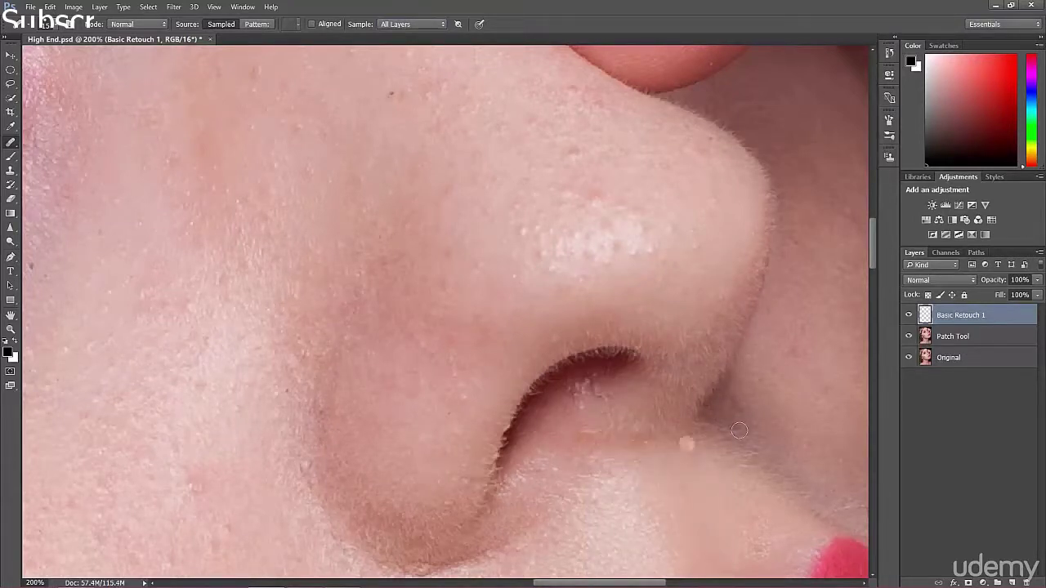
click(909, 315)
click(909, 315)
Step: Heal small spots on the nose tip and nostril wing with the Content-Aware Spot Healing Brush, sampling all layers
drag(13, 147, 57, 147)
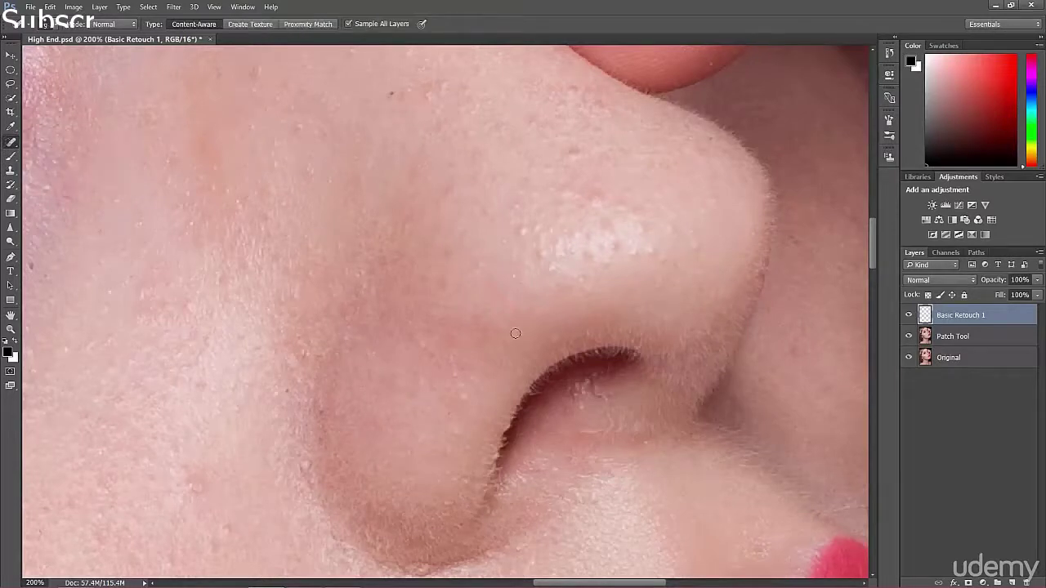
click(554, 267)
click(634, 252)
click(449, 392)
Step: Heal the small blemishes between the nostril and upper lip, including the red spot, with the Spot Healing Brush
drag(513, 429, 506, 315)
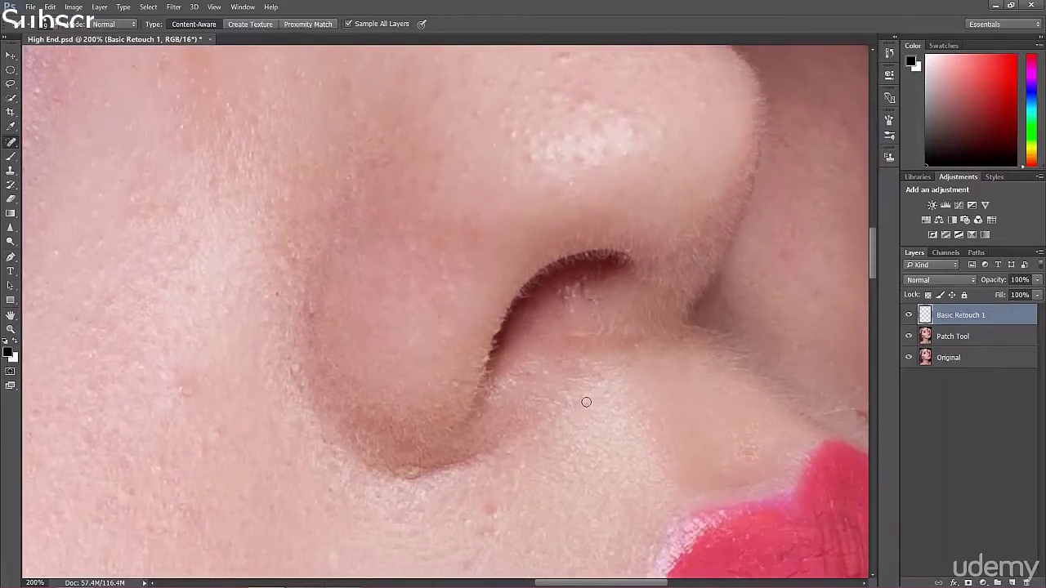
click(545, 372)
click(494, 511)
mouse_move(466, 496)
mouse_down()
mouse_move(506, 450)
mouse_move(588, 436)
mouse_up()
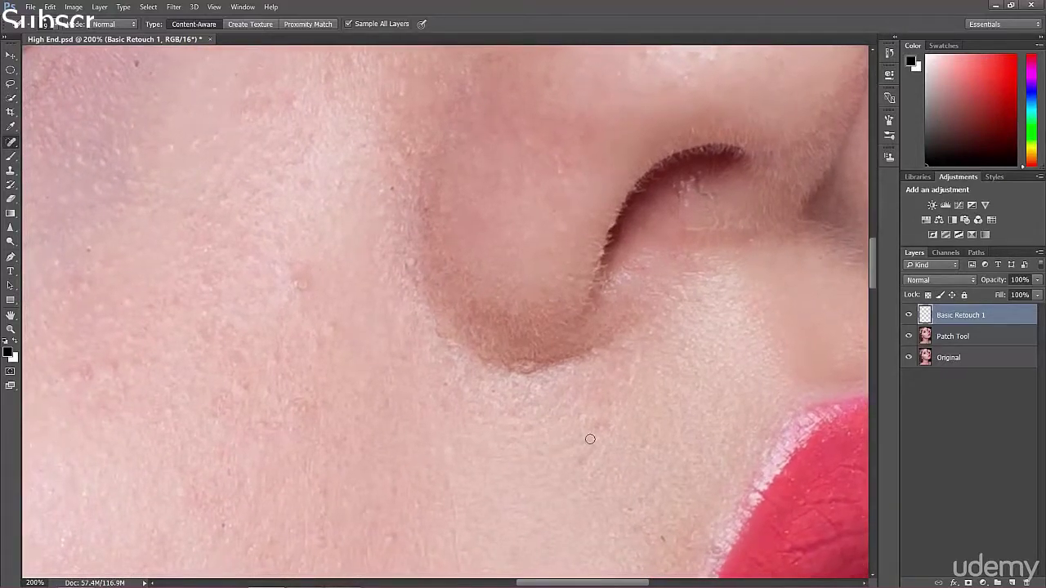
Step: Heal the small blemishes below the nostril and on the cheek beside the nose with the Spot Healing Brush
click(600, 429)
drag(327, 409, 389, 452)
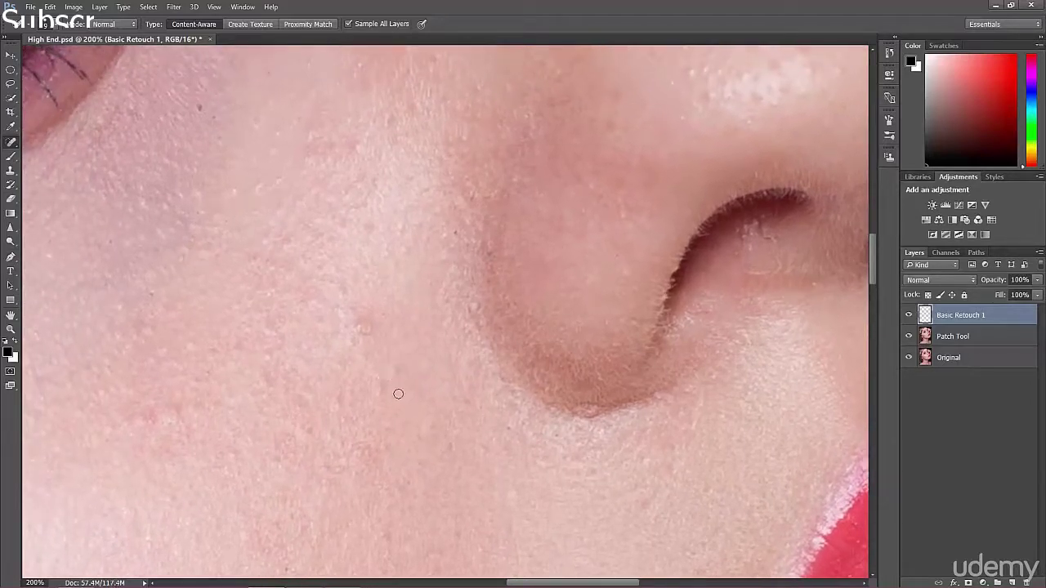
click(392, 369)
click(379, 389)
click(367, 331)
scroll(381, 366, up, 3)
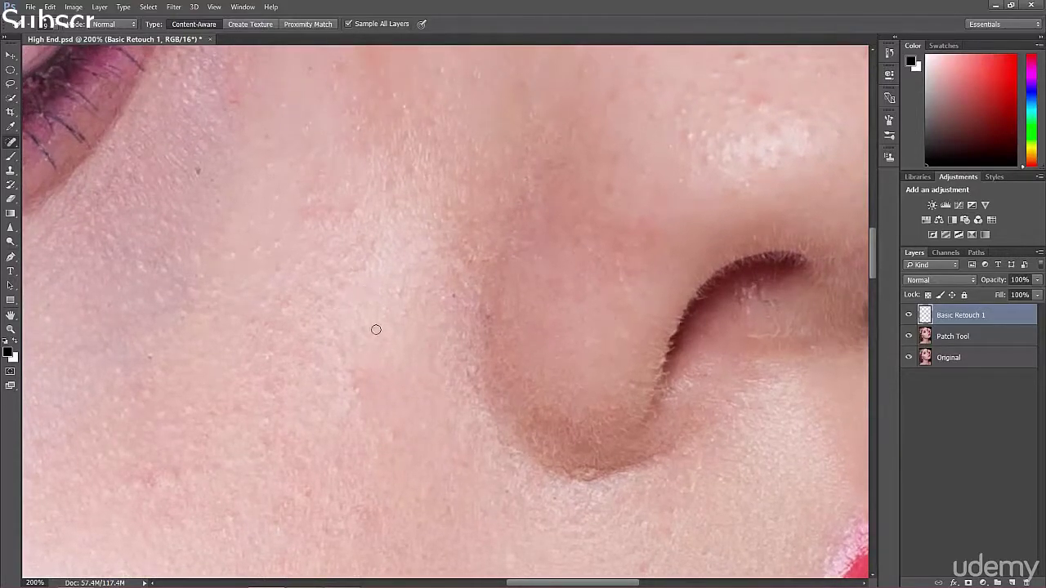
Step: Heal small spots on the cheek beside the nose and around the highlight on the nose tip with the Spot Healing Brush
drag(397, 280, 367, 319)
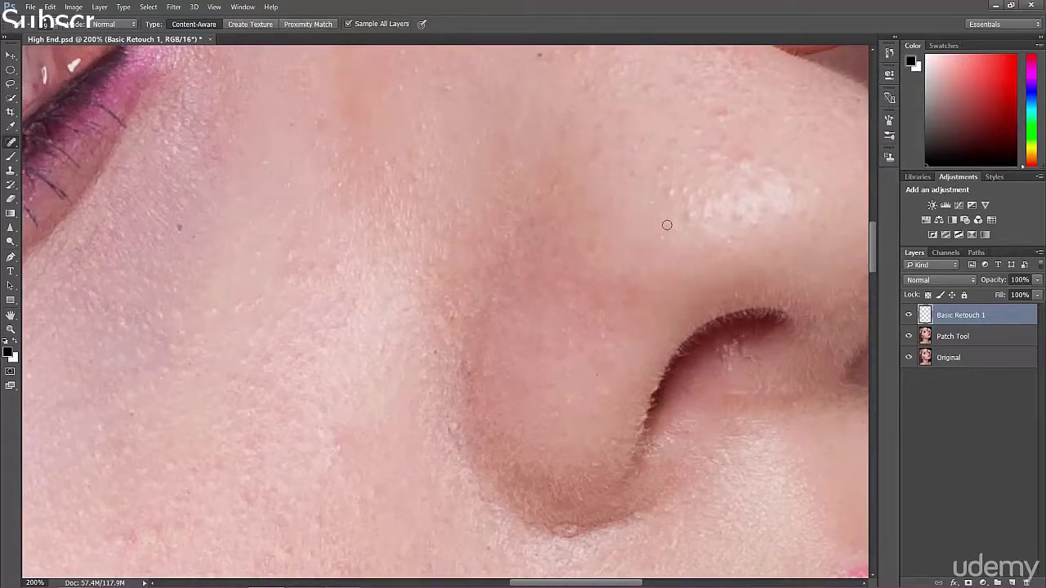
drag(624, 250, 563, 282)
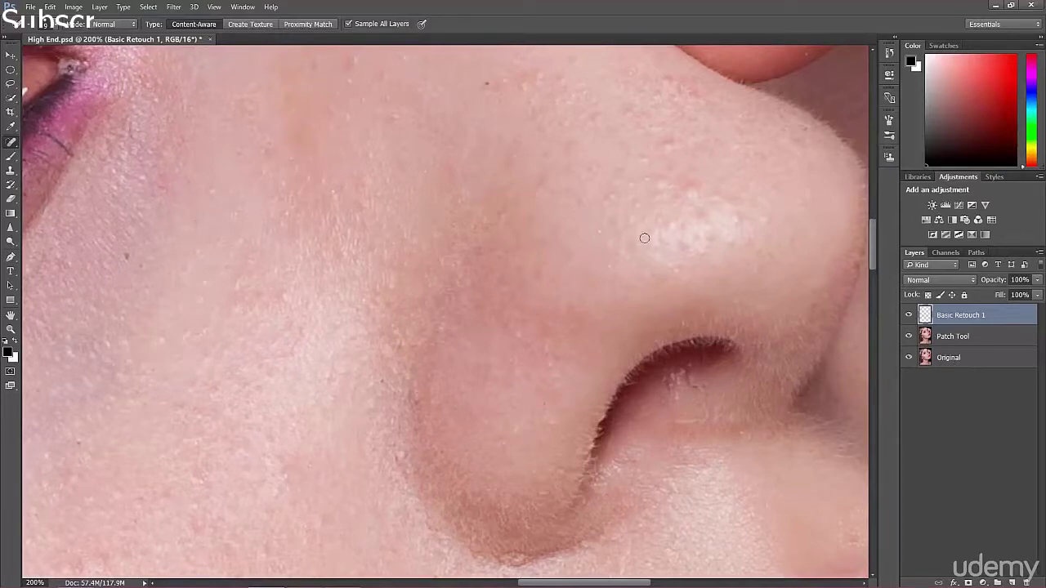
mouse_move(631, 241)
mouse_down()
mouse_move(644, 254)
mouse_move(607, 263)
mouse_up()
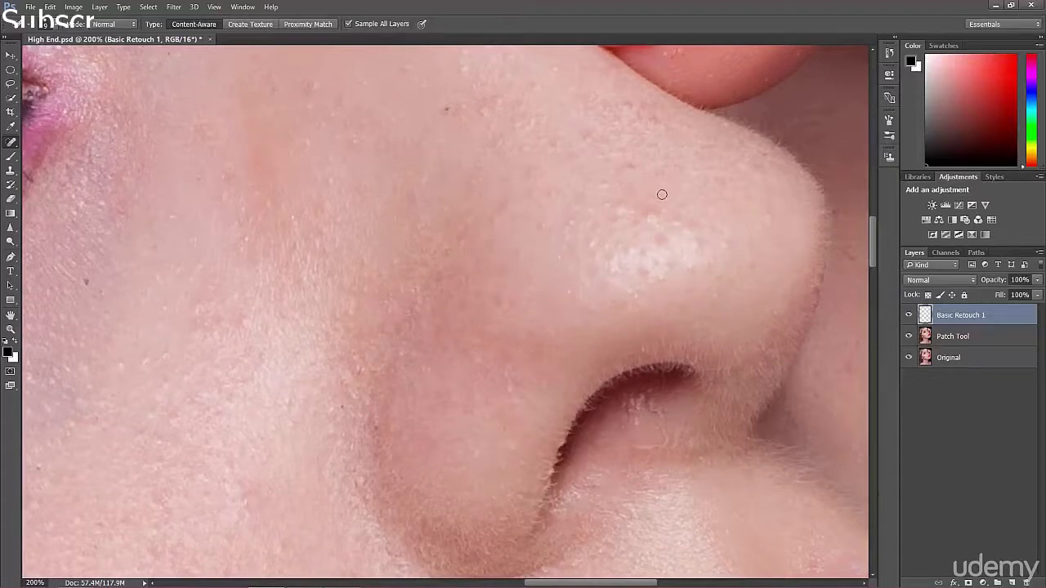
drag(662, 194, 628, 251)
click(633, 259)
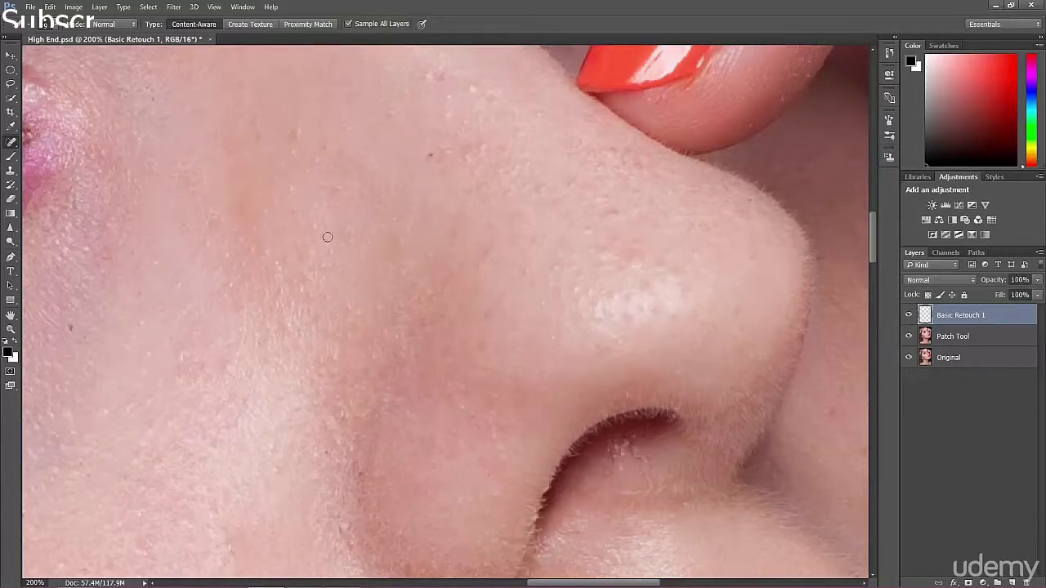
Step: Switch to the Healing Brush, sample nearby temple skin from all layers, and heal the upper curve of the stray hair beside the eye
drag(91, 256, 169, 352)
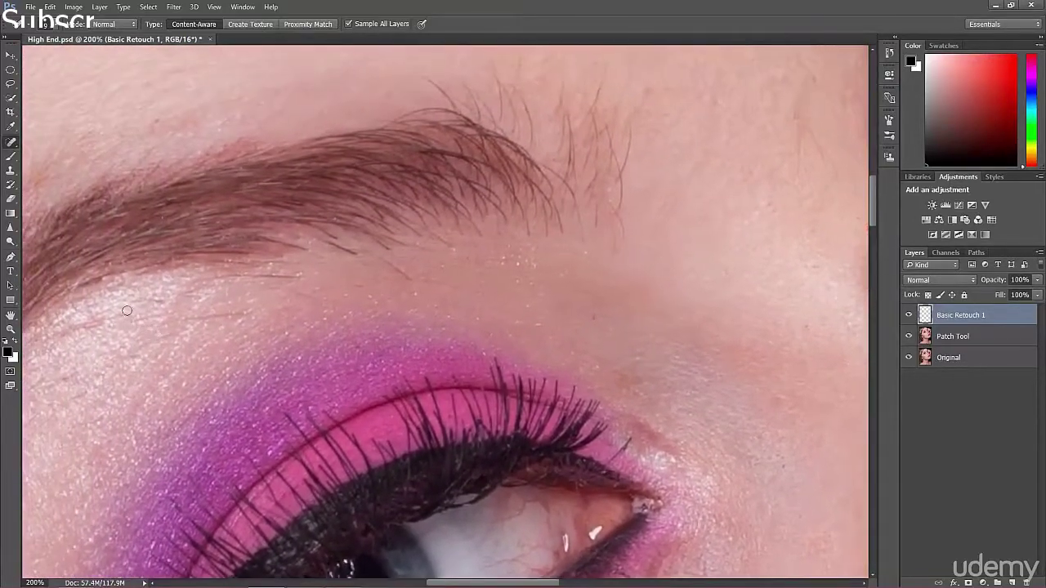
right_click(11, 145)
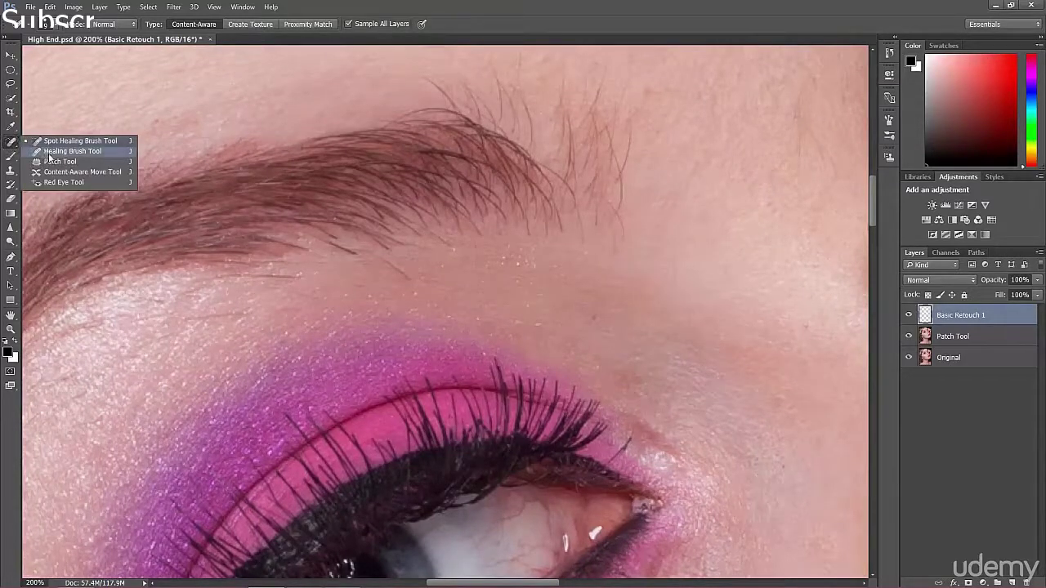
click(45, 153)
mouse_move(122, 220)
mouse_down()
mouse_move(144, 226)
mouse_move(172, 283)
mouse_up()
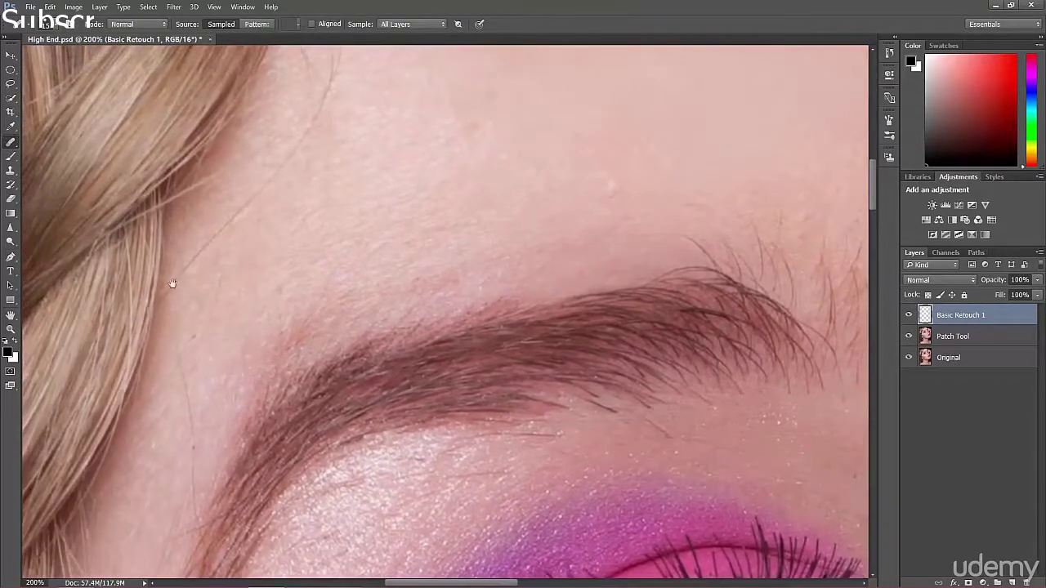
drag(207, 400, 353, 290)
drag(266, 396, 387, 289)
drag(304, 505, 362, 366)
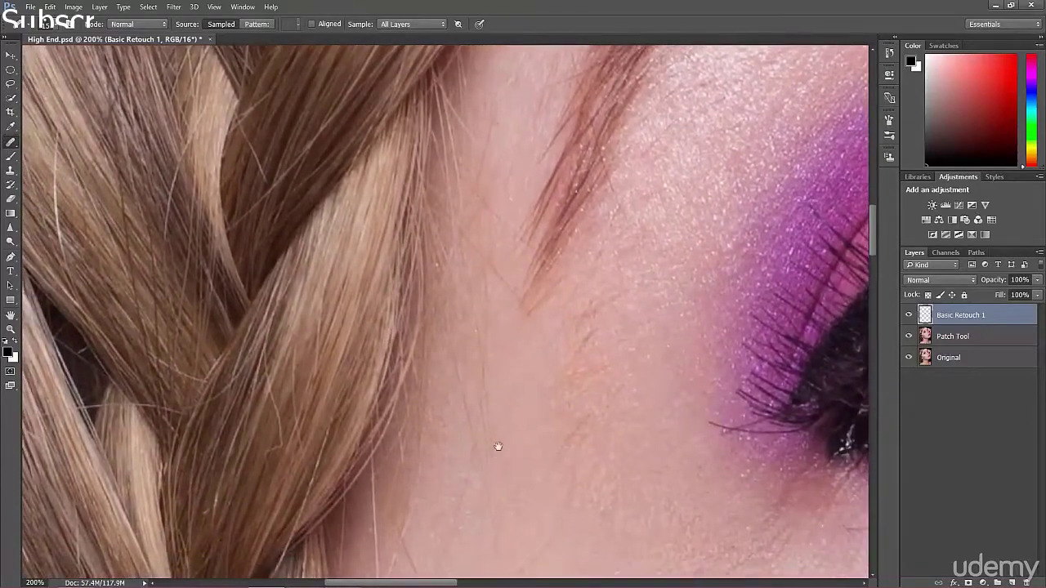
mouse_move(497, 443)
mouse_down()
mouse_move(486, 367)
mouse_move(525, 318)
mouse_up()
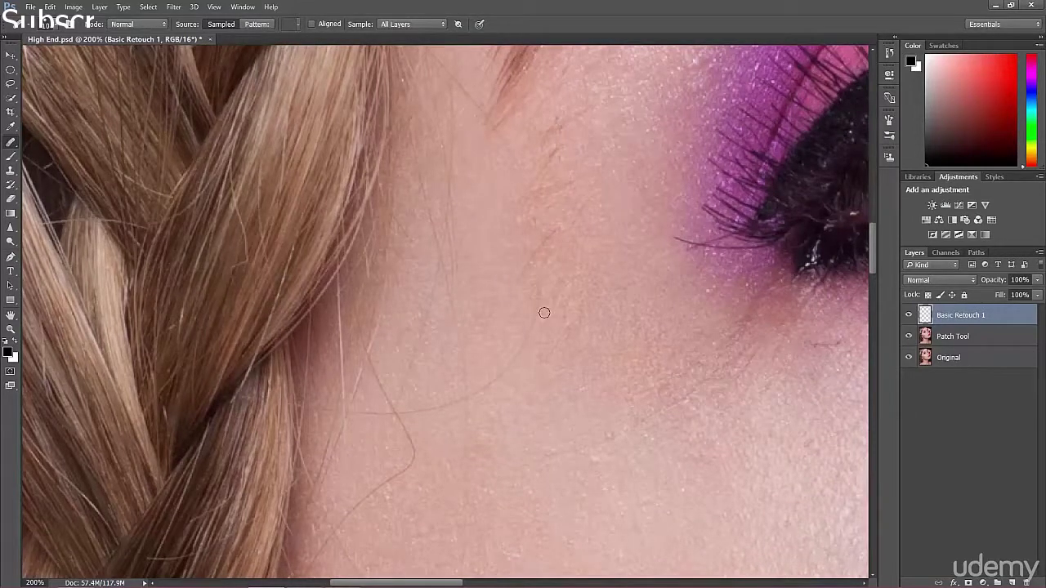
key(alt)
alt+click(546, 328)
drag(539, 283, 528, 334)
alt+click(537, 354)
key(alt)
drag(513, 359, 477, 394)
alt+click(515, 400)
Step: Switch to the Content-Aware Spot Healing Brush and heal the end of the remaining stray hair on the temple
right_click(9, 145)
click(61, 142)
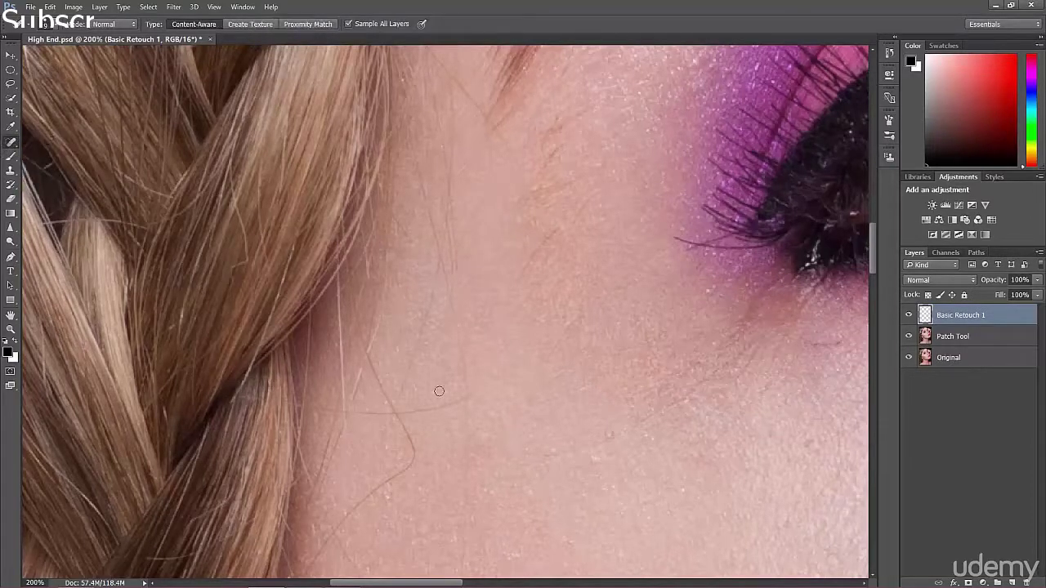
drag(463, 406, 461, 444)
drag(419, 413, 442, 414)
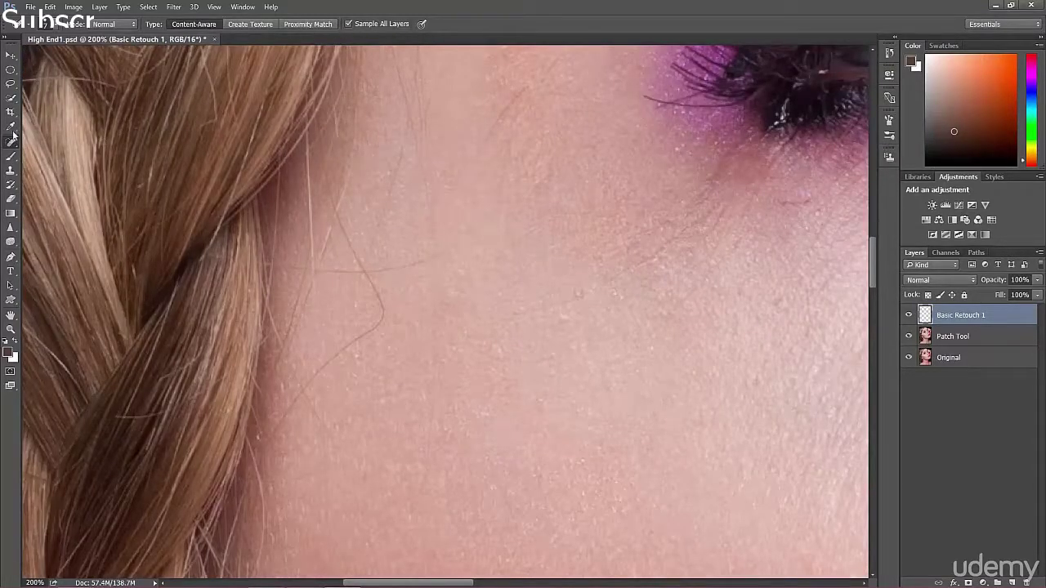
Step: Switch back to the Healing Brush and remove the bent stray hair on the temple beside the braid
drag(13, 143, 70, 154)
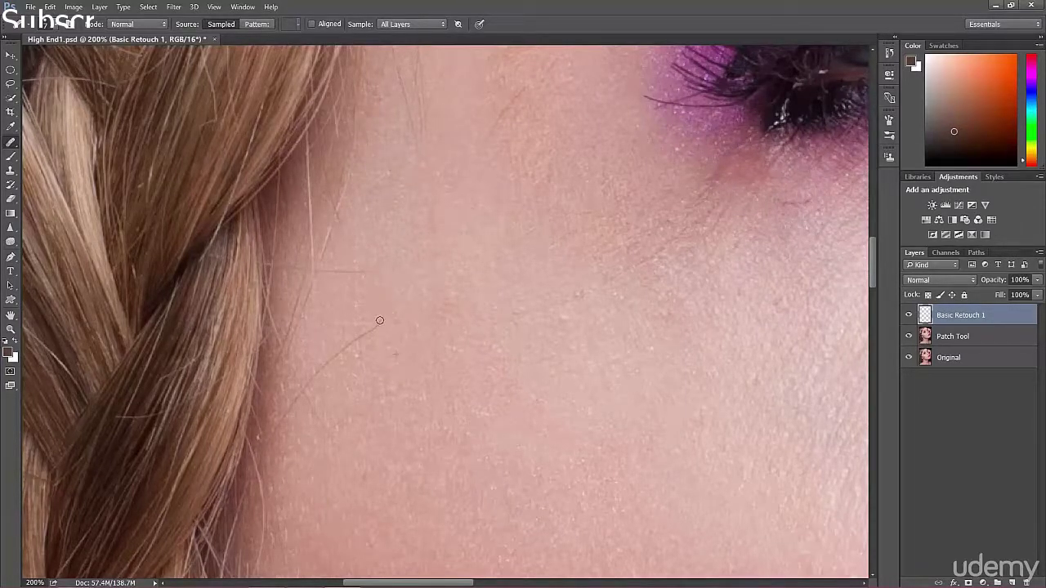
drag(364, 386, 396, 340)
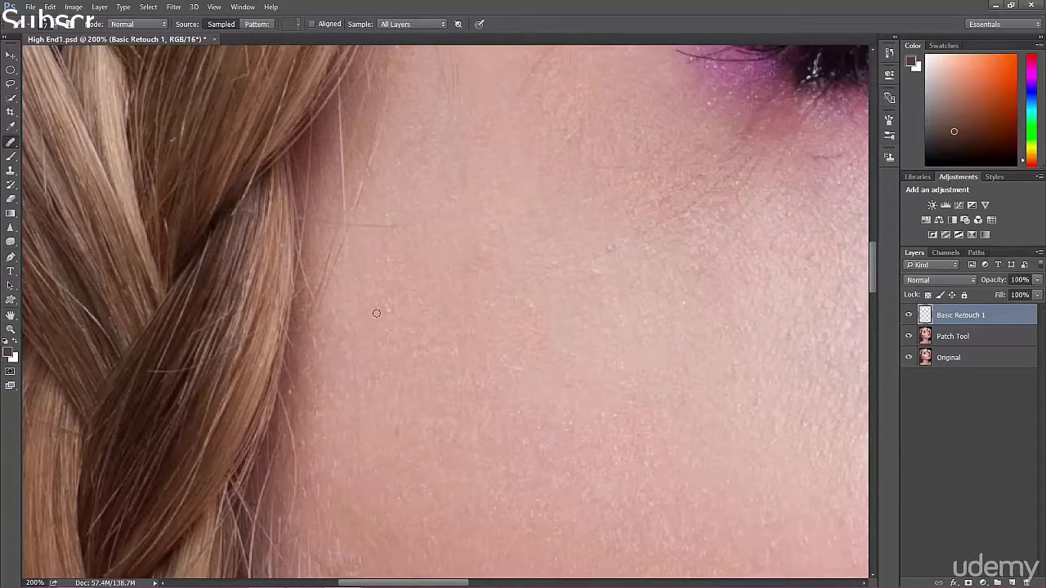
Step: Sample nearby skin and heal the fine stray hairs between the eyebrow's tail and the outer corner of the eye
drag(433, 247, 401, 308)
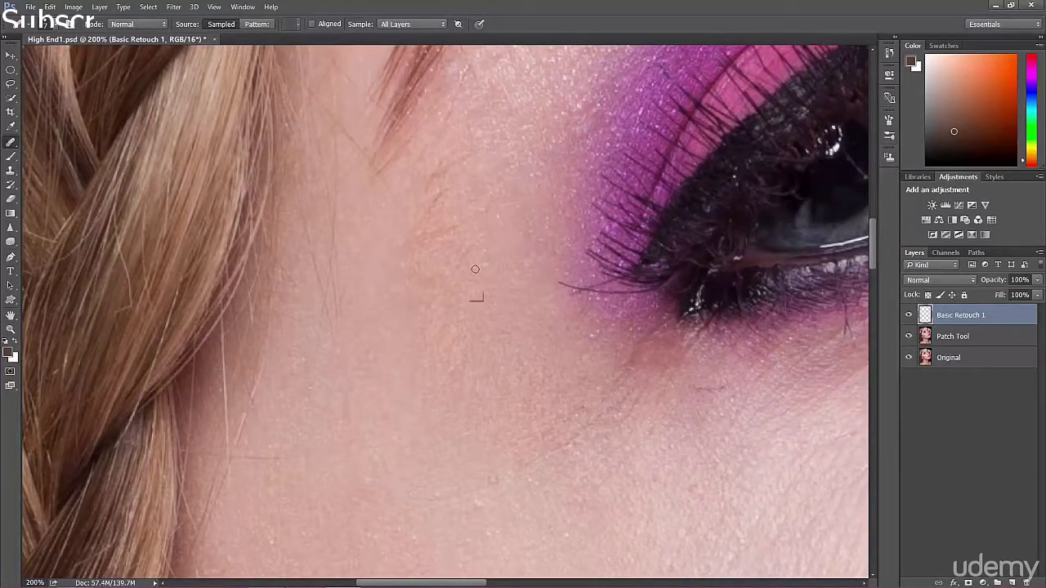
alt+click(455, 247)
drag(459, 232, 413, 244)
alt+click(439, 219)
drag(414, 196, 403, 308)
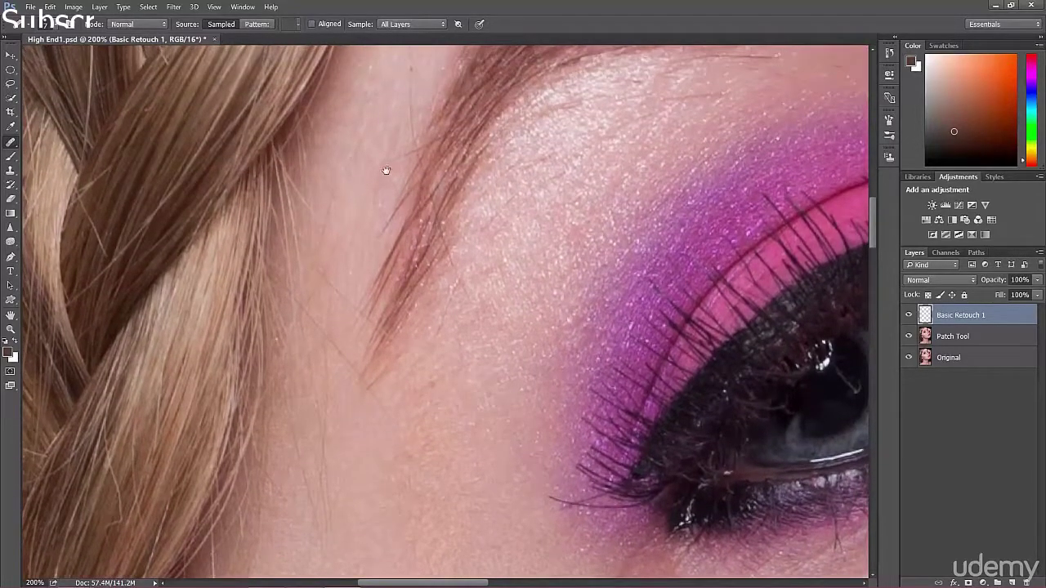
Step: Sample clean skin and heal a small flaw around the outer part of the eyebrow with the Healing Brush
drag(386, 170, 377, 259)
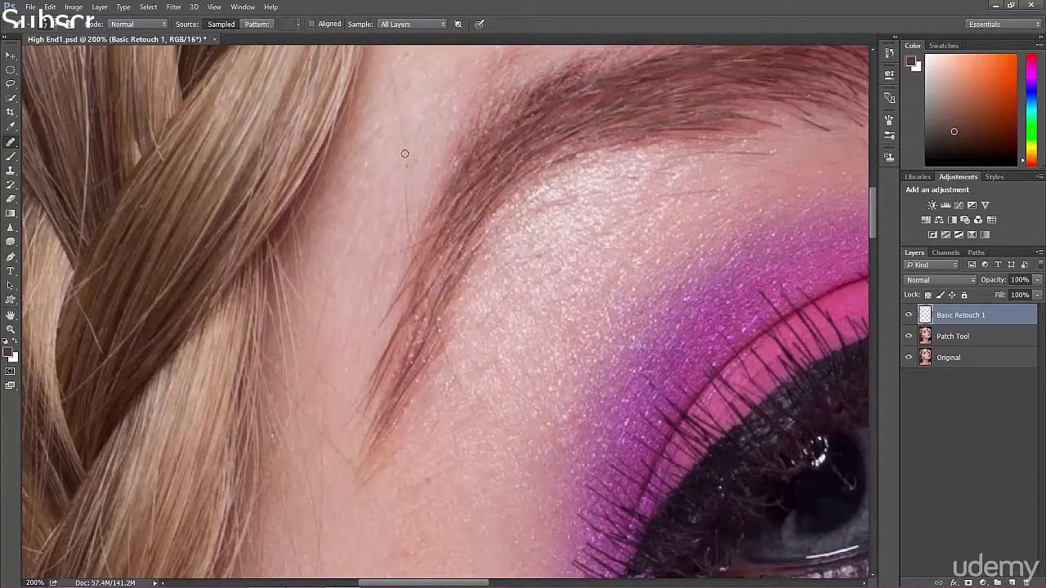
drag(404, 174, 380, 255)
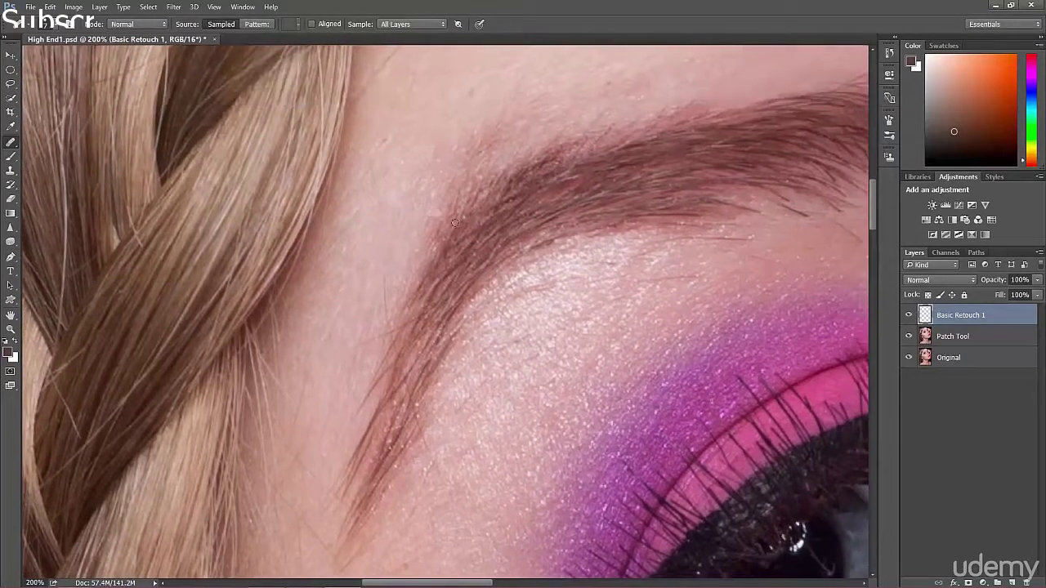
alt+click(689, 303)
click(434, 311)
Step: Heal the fine hairs and spots on the skin between the eyebrows, just beside the lower red fingernail, resampling nearby skin
drag(628, 93, 521, 136)
drag(620, 185, 532, 260)
alt+click(499, 257)
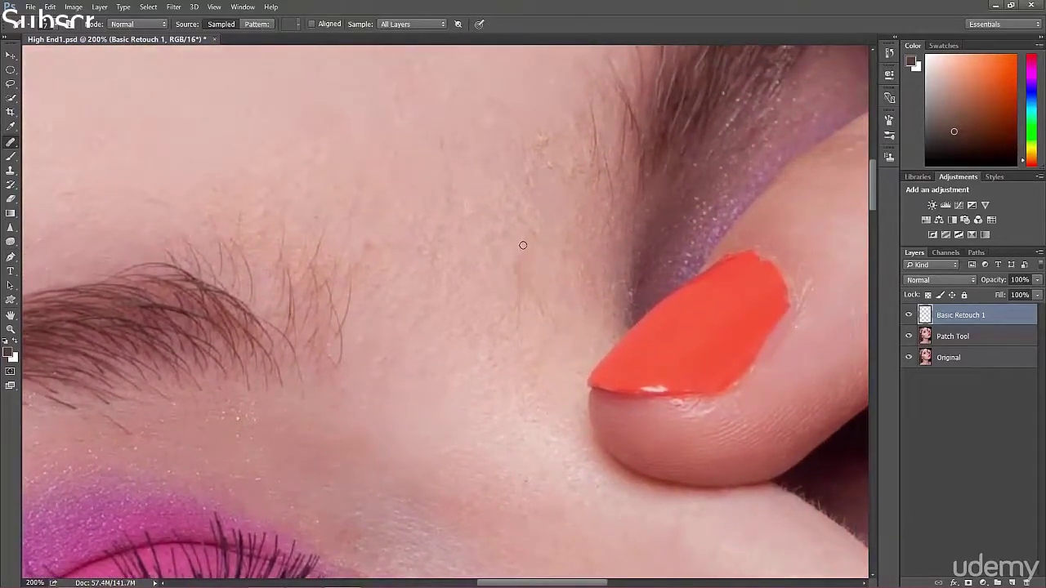
drag(530, 298, 534, 302)
alt+click(532, 322)
alt+click(560, 340)
alt+click(504, 297)
Step: Heal the fine hairs higher up between the eyebrows, toward the inner end of the second eyebrow, resampling clean skin
drag(517, 261, 524, 281)
alt+click(532, 270)
drag(532, 225, 518, 267)
mouse_move(541, 146)
mouse_down()
mouse_move(490, 184)
mouse_move(452, 236)
mouse_move(438, 227)
mouse_move(448, 240)
mouse_up()
alt+click(453, 220)
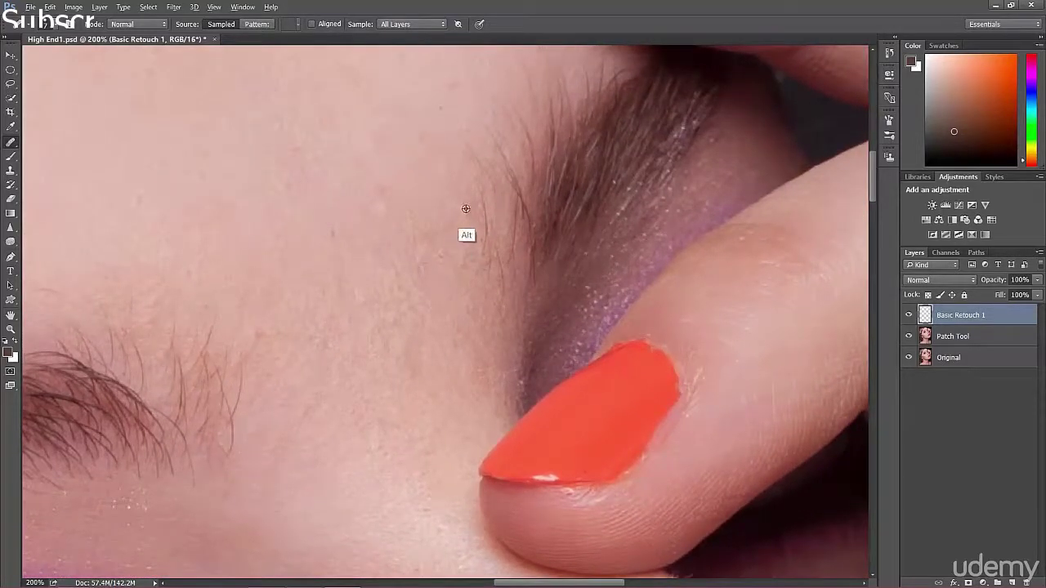
alt+click(466, 209)
Step: Sample clean forehead skin and heal the small reddish spot beside the upper fingertip
scroll(338, 297, up, 5)
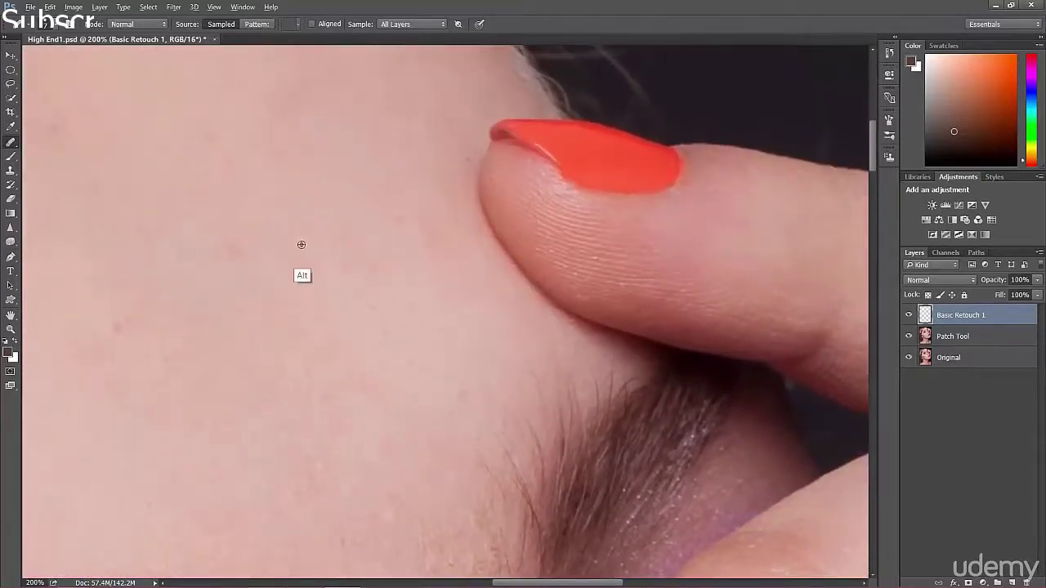
alt+click(259, 264)
mouse_move(239, 246)
mouse_down()
mouse_move(240, 263)
mouse_move(239, 251)
mouse_up()
Step: Heal the long stray hair crossing the forehead near the braid, sampling the adjacent skin with the Healing Brush
drag(297, 478, 301, 263)
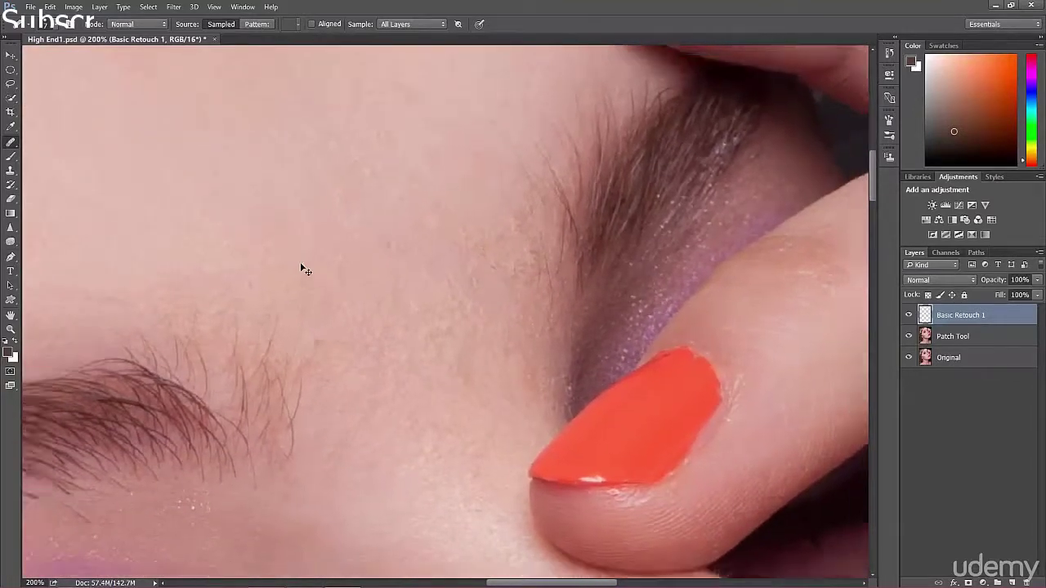
key(ctrl+minus)
drag(172, 205, 420, 262)
key(ctrl+plus)
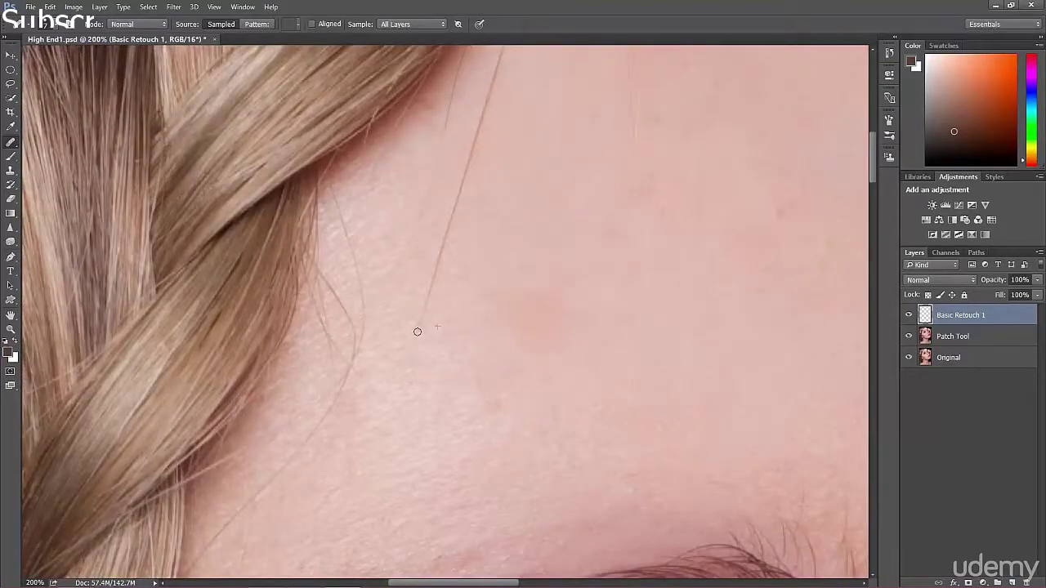
drag(424, 312, 469, 161)
alt+click(453, 252)
drag(497, 70, 481, 120)
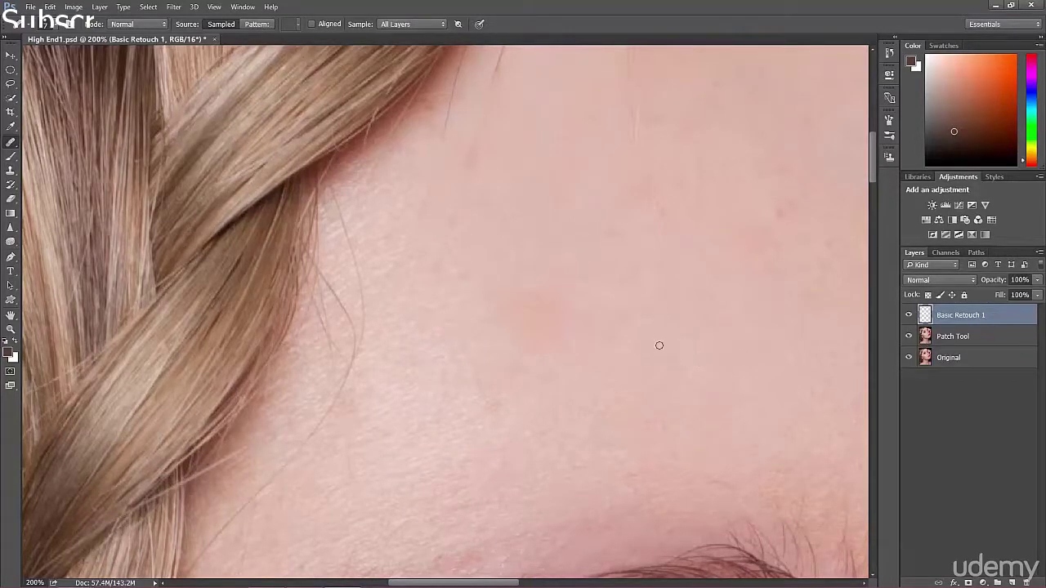
drag(745, 381, 647, 351)
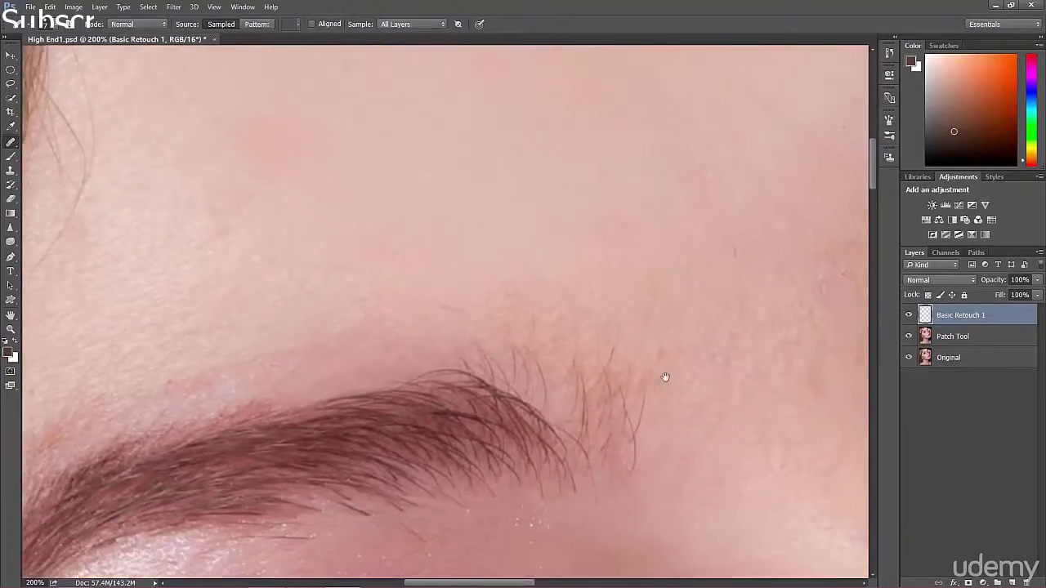